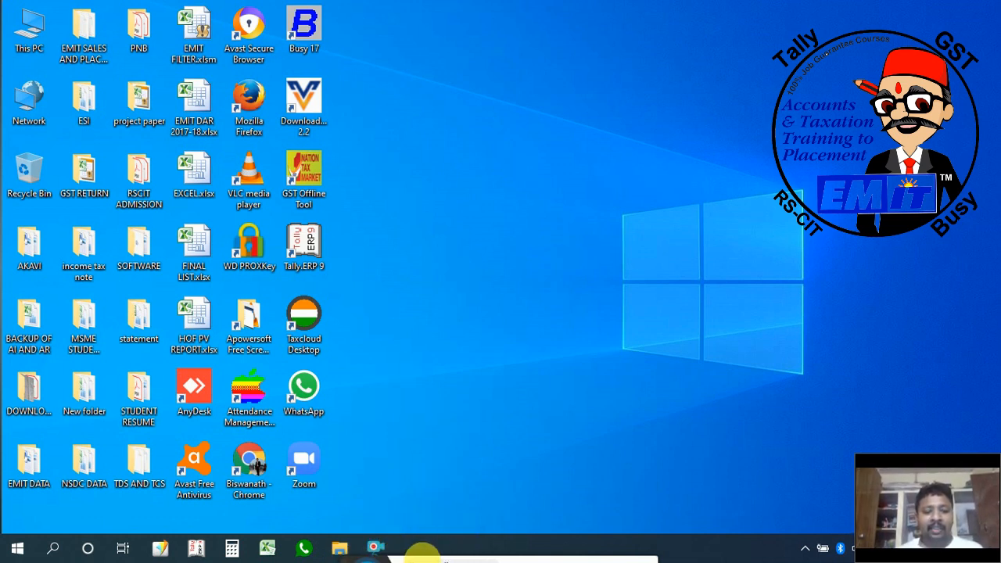
left_click_drag(350, 560, 413, 486)
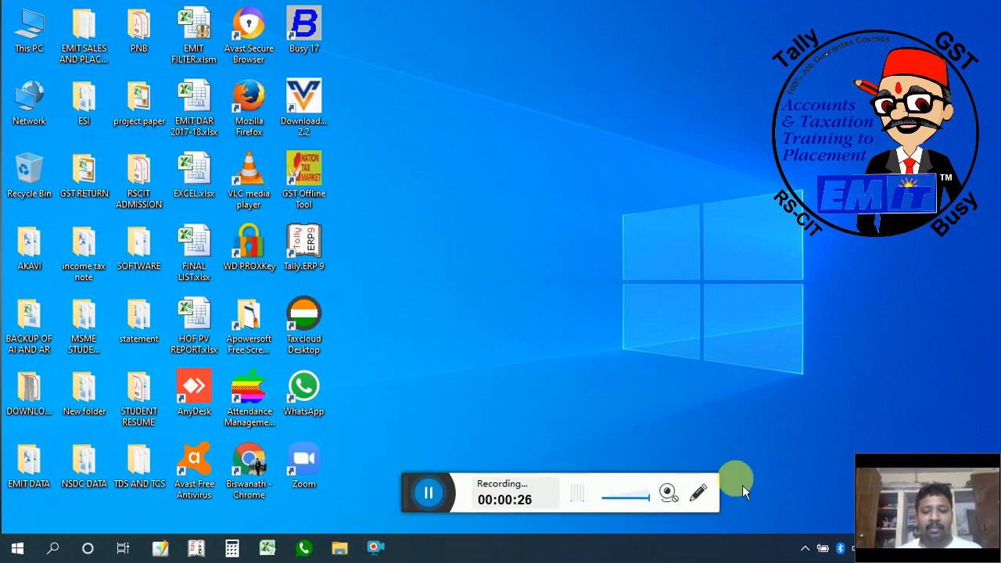
left_click(670, 495)
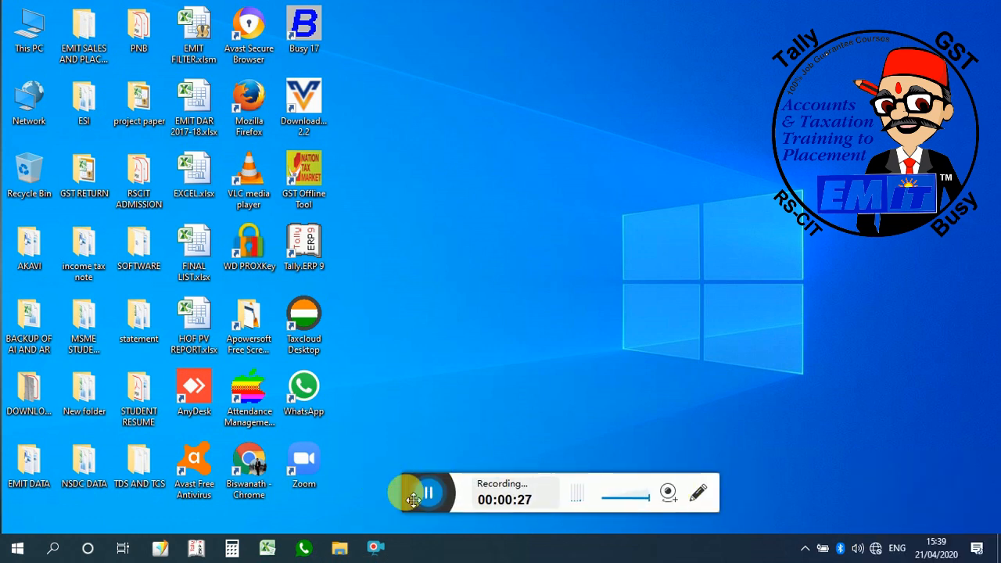
left_click_drag(412, 497, 379, 559)
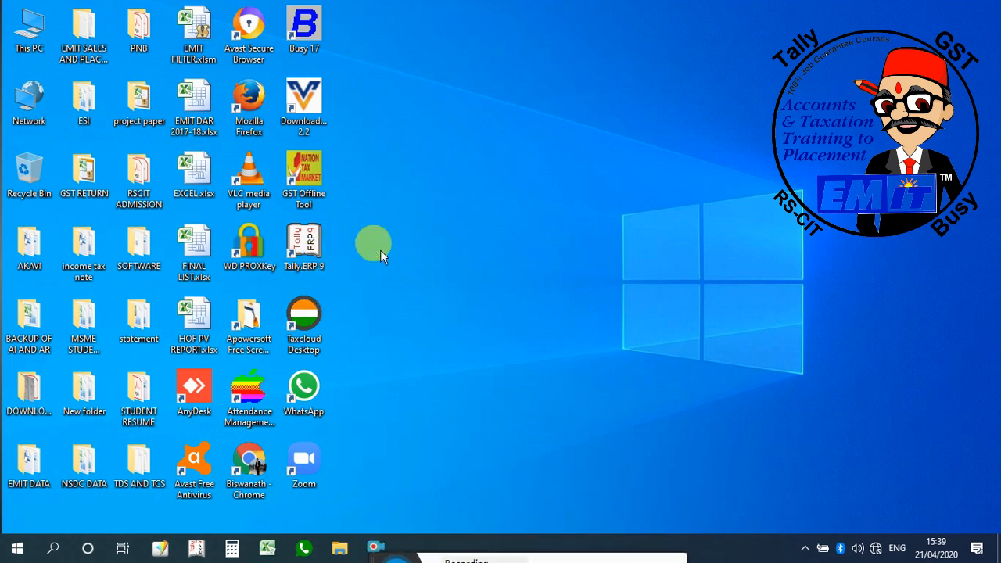
Step: Launch Tally.ERP 9 from the desktop and shut the open EMIT PURCHASE company
double_click(332, 250)
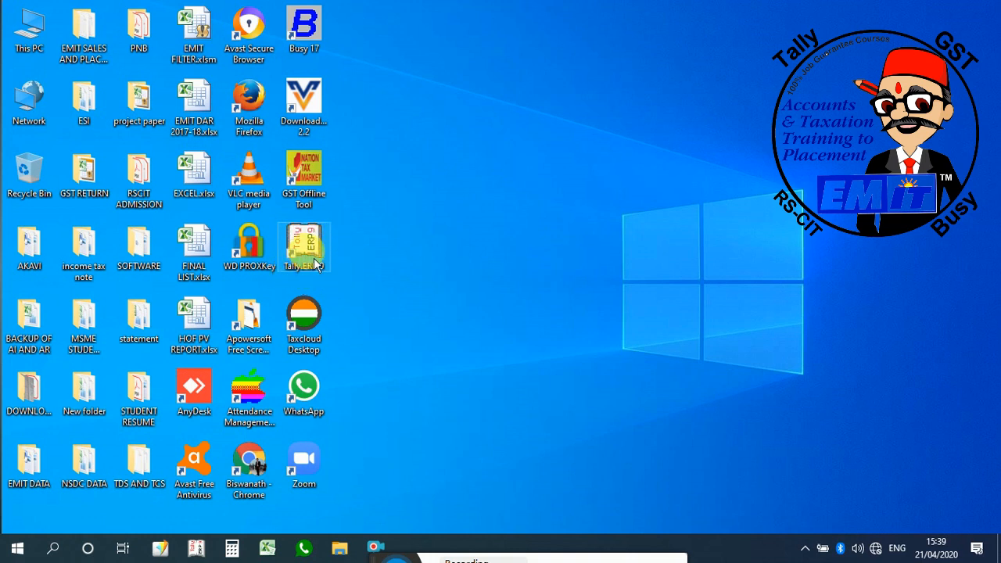
double_click(314, 258)
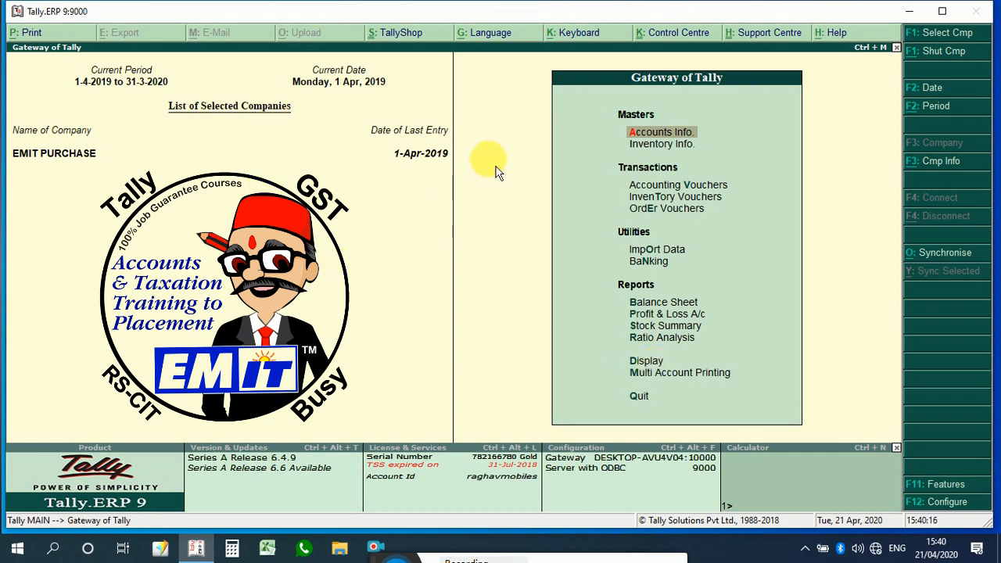
left_click(942, 13)
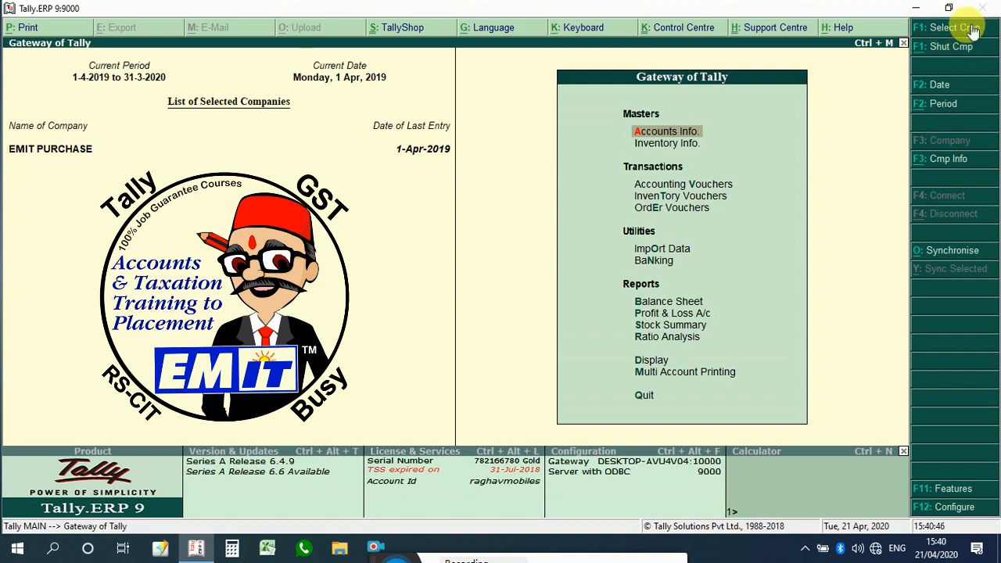
left_click(938, 49)
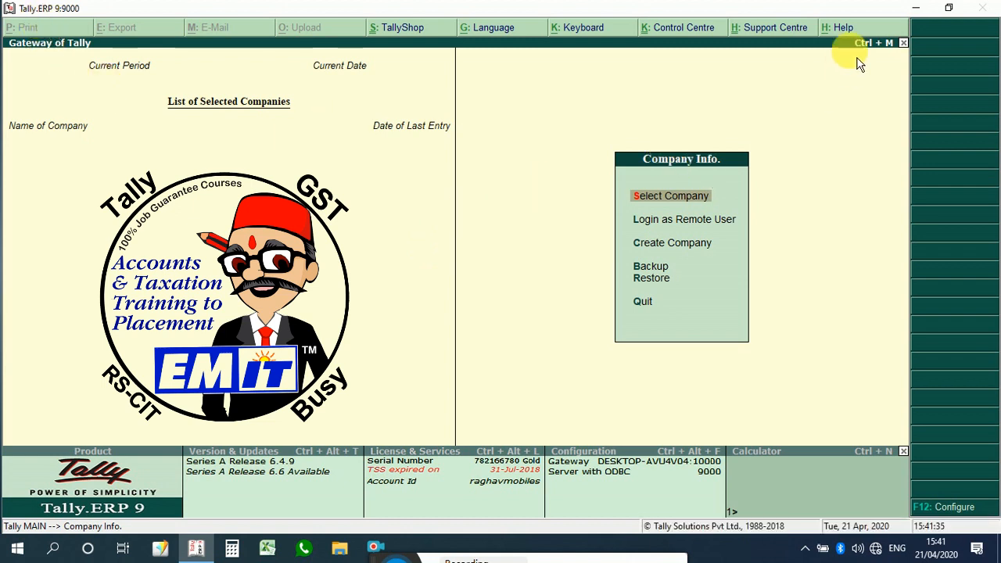
Step: Minimize the Tally window, switch back to it and restore it to a smaller window
left_click(919, 11)
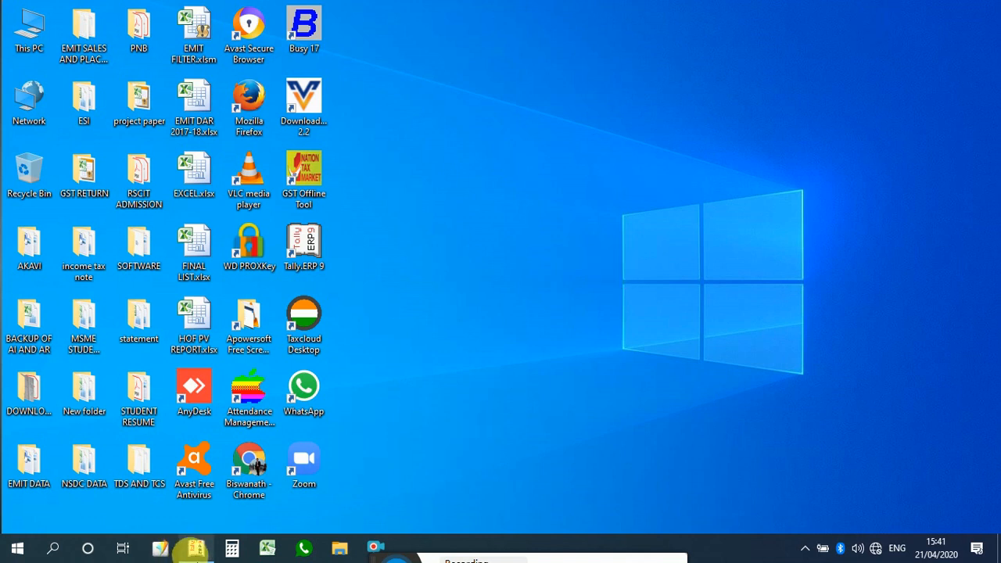
mouse_move(205, 552)
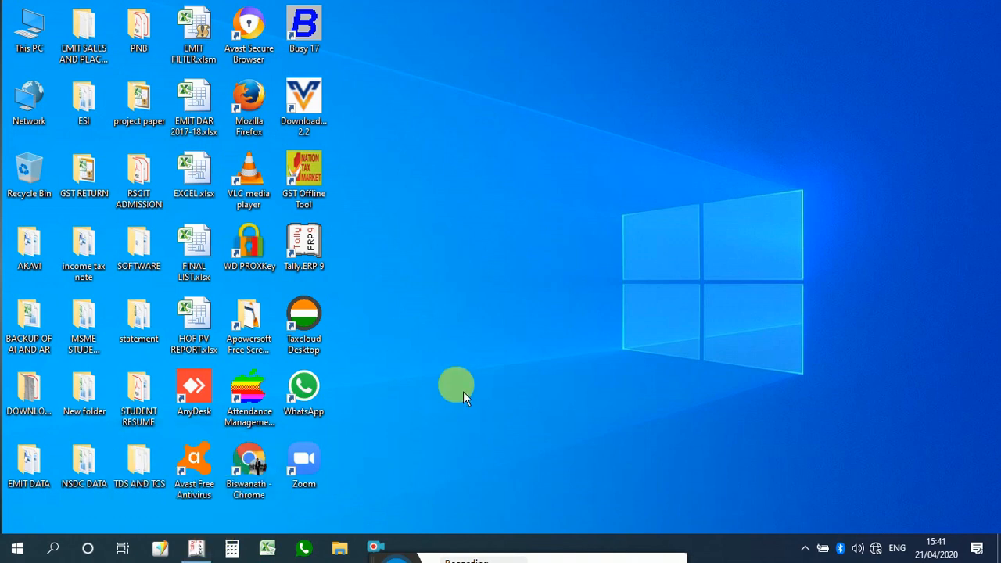
key("alt+Tab")
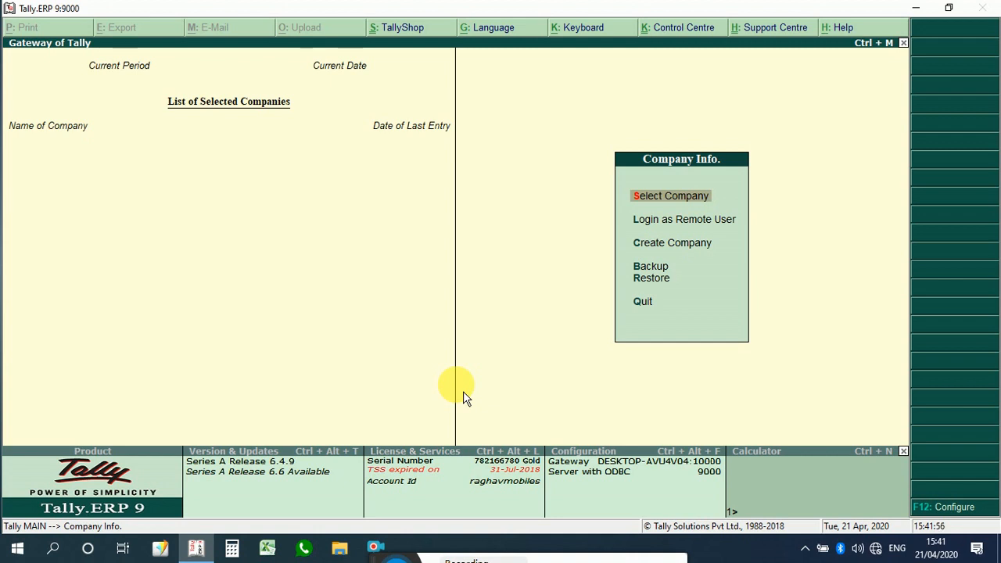
left_click(950, 9)
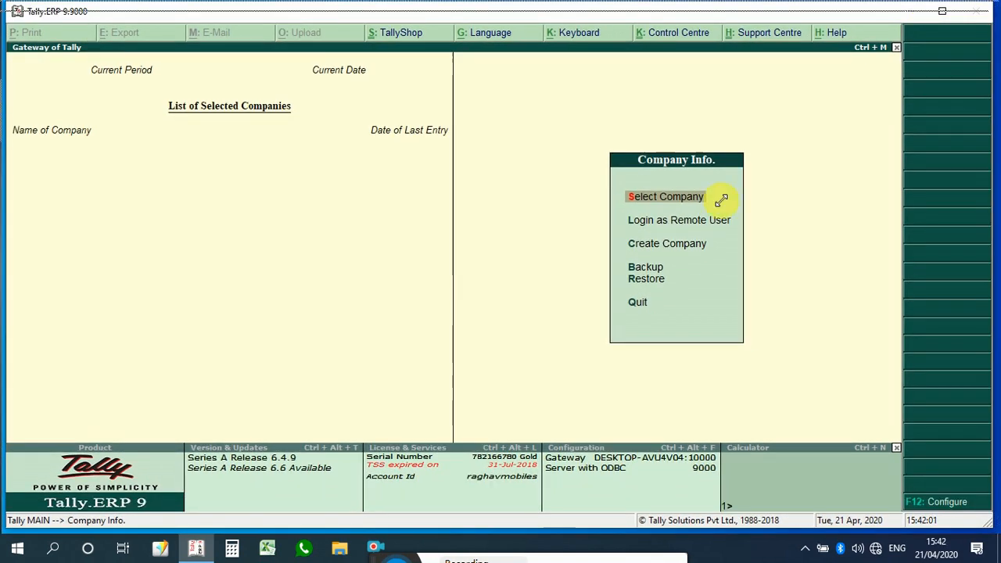
left_click_drag(631, 263, 405, 377)
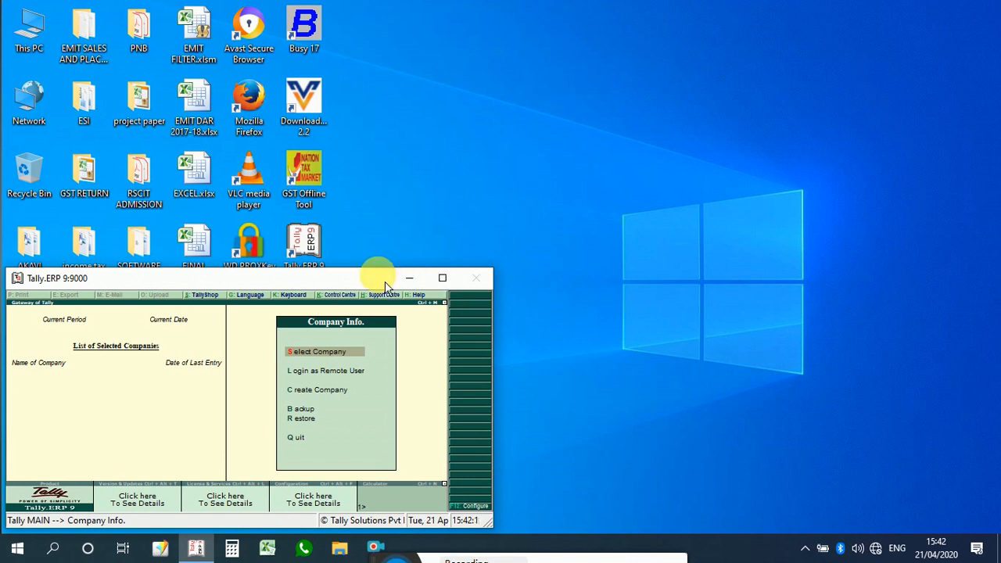
Step: Maximize the Tally window through its window menu
key("alt+space")
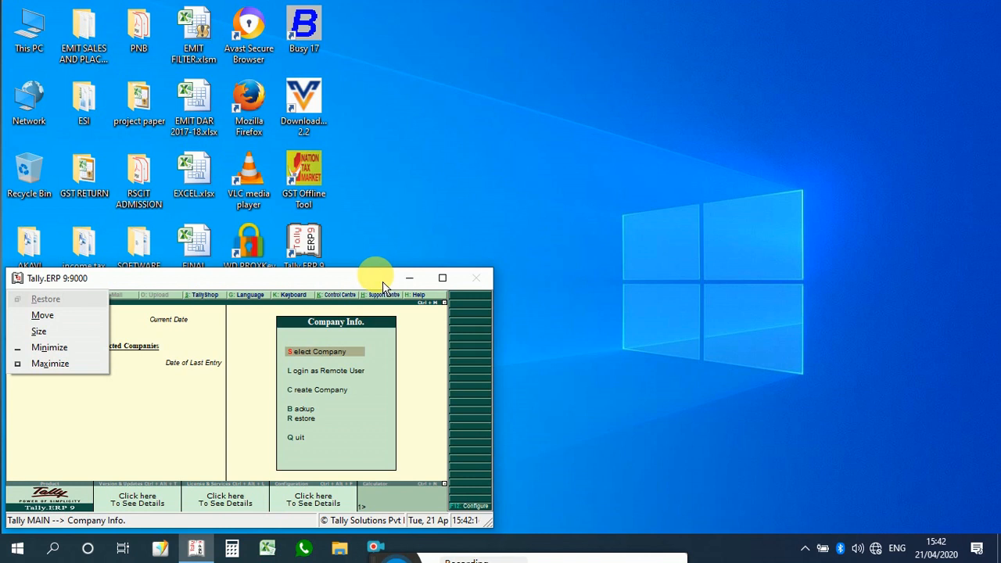
key("Down")
key("Down")
key("Down")
key("Down")
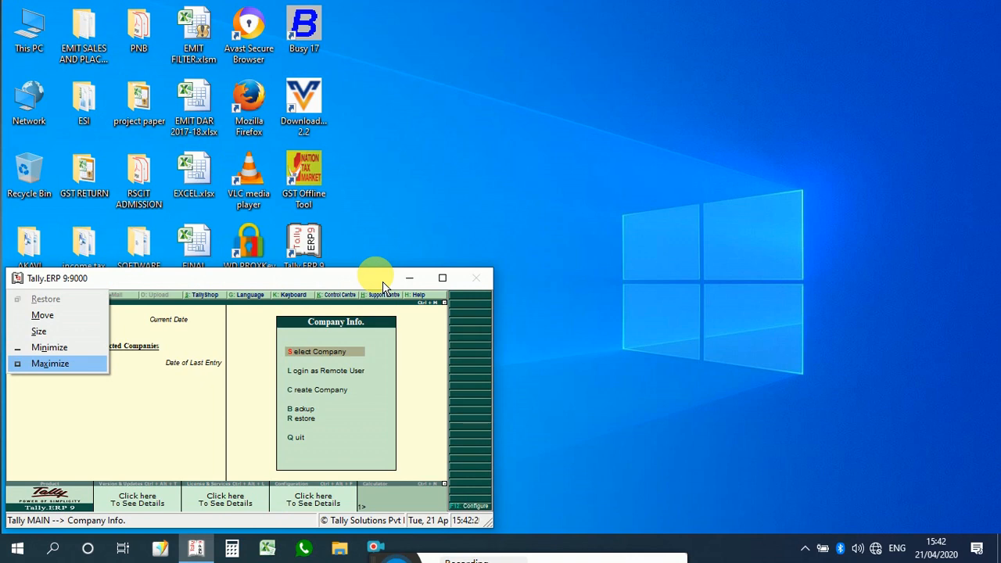
key("Return")
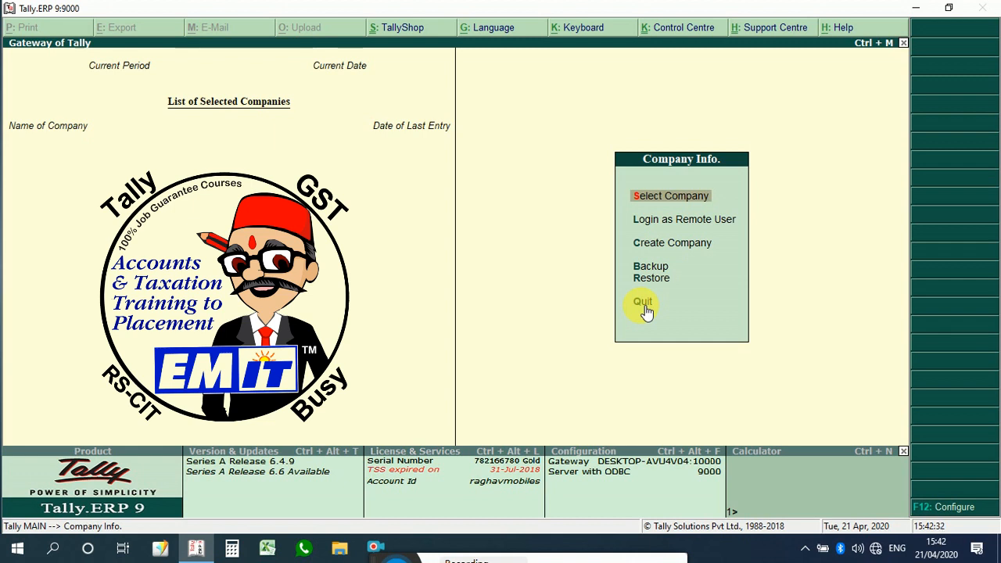
Step: Quit Tally.ERP 9 from the Company Info menu and confirm the quit
left_click(644, 304)
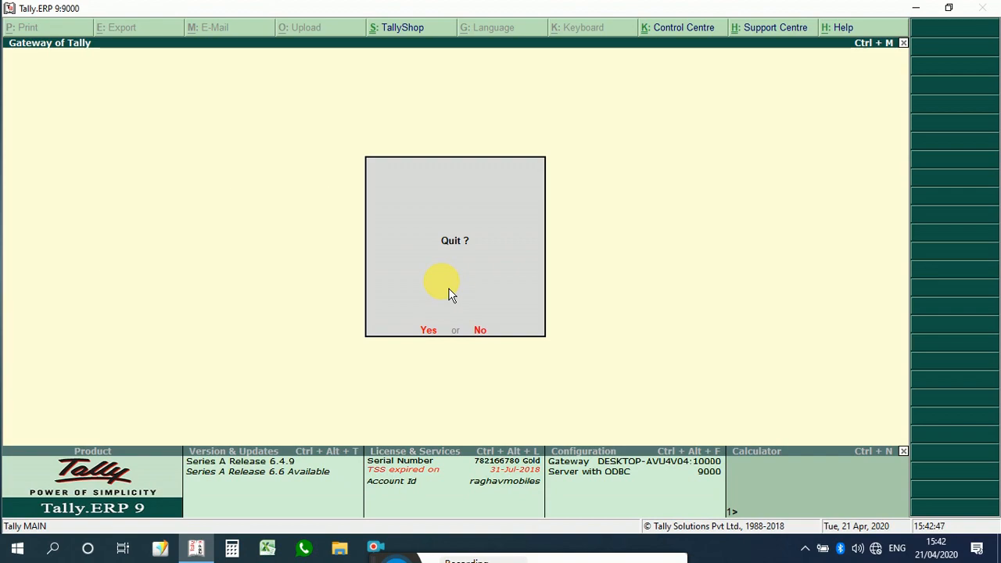
key("Return")
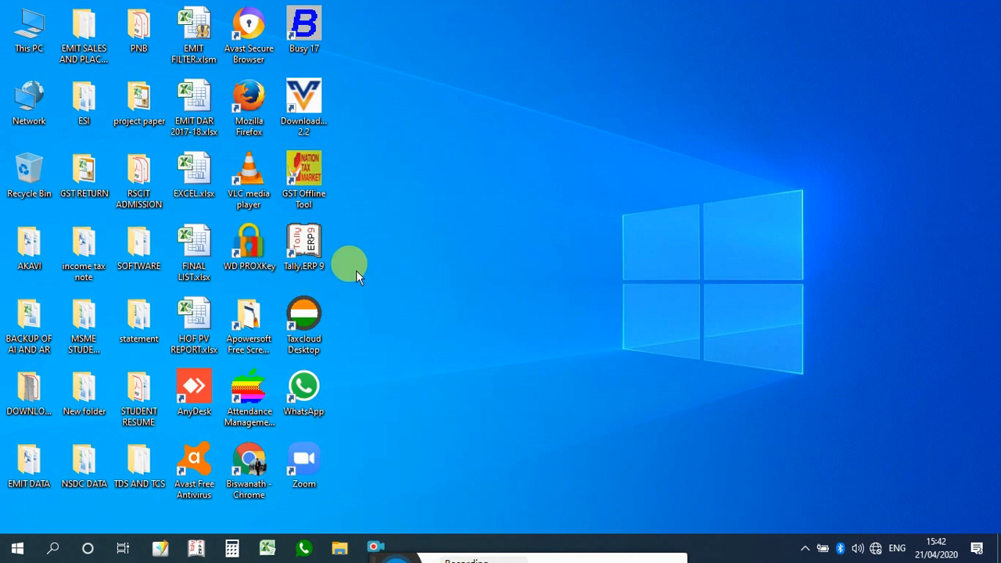
Step: Relaunch Tally.ERP 9 and shut the company it loads
double_click(316, 248)
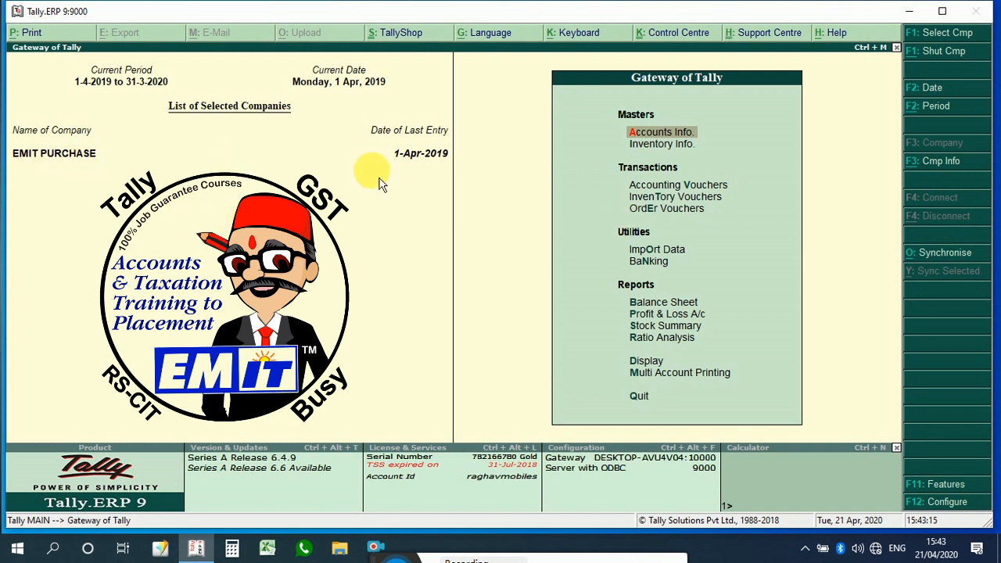
left_click(937, 53)
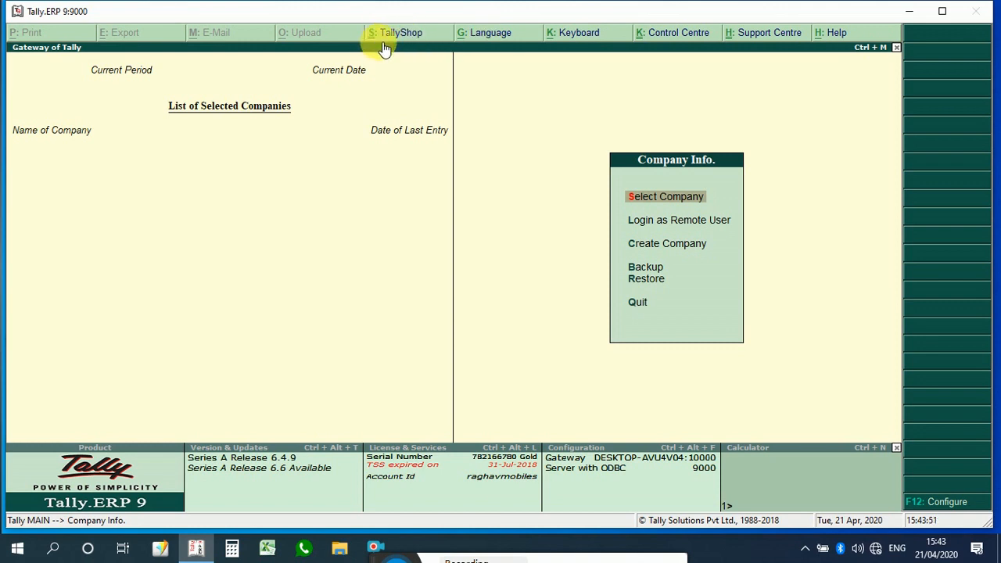
Step: Open the display language settings keeping English, then open and leave the Configuration menu
left_click(489, 33)
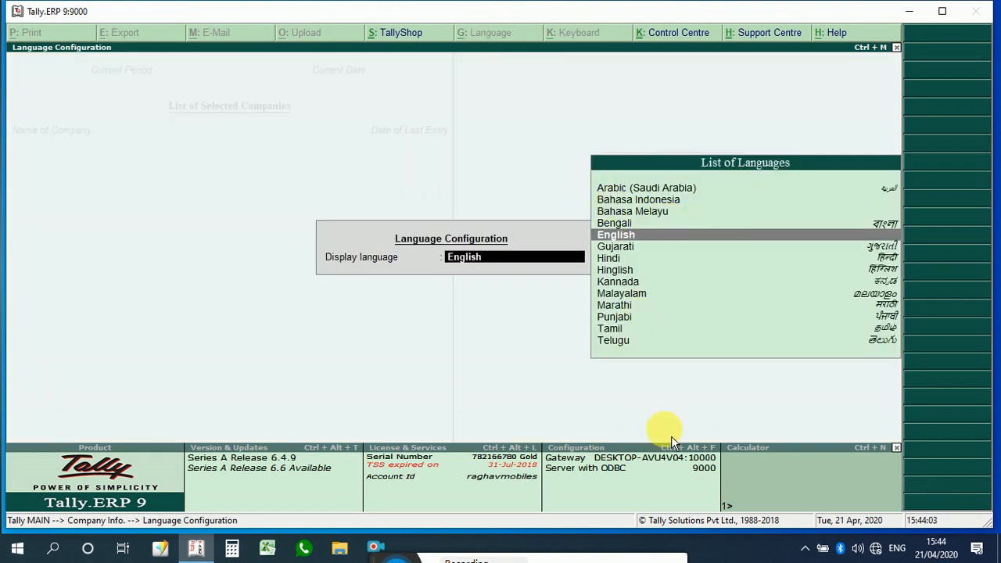
key("Return")
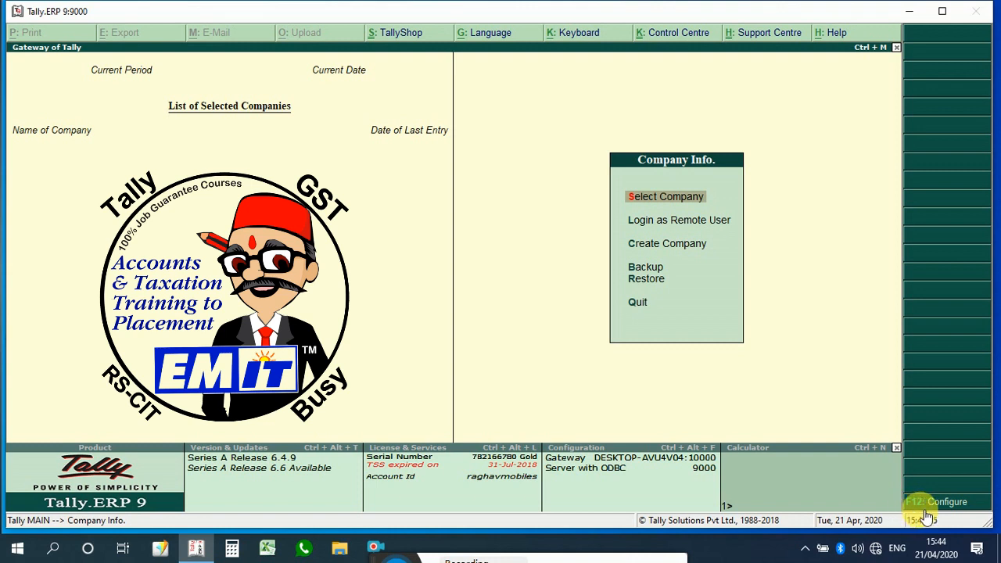
left_click(925, 508)
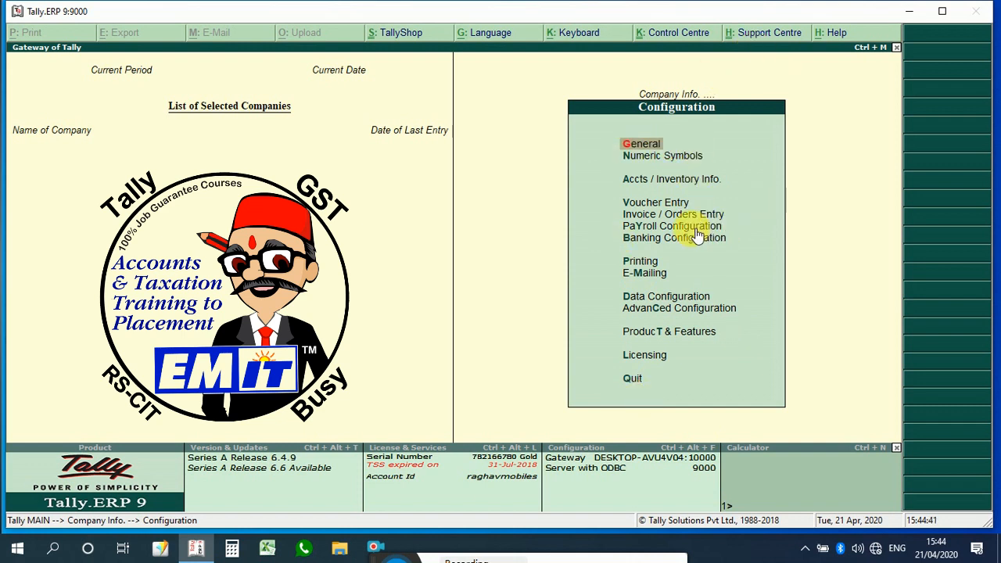
key("Escape")
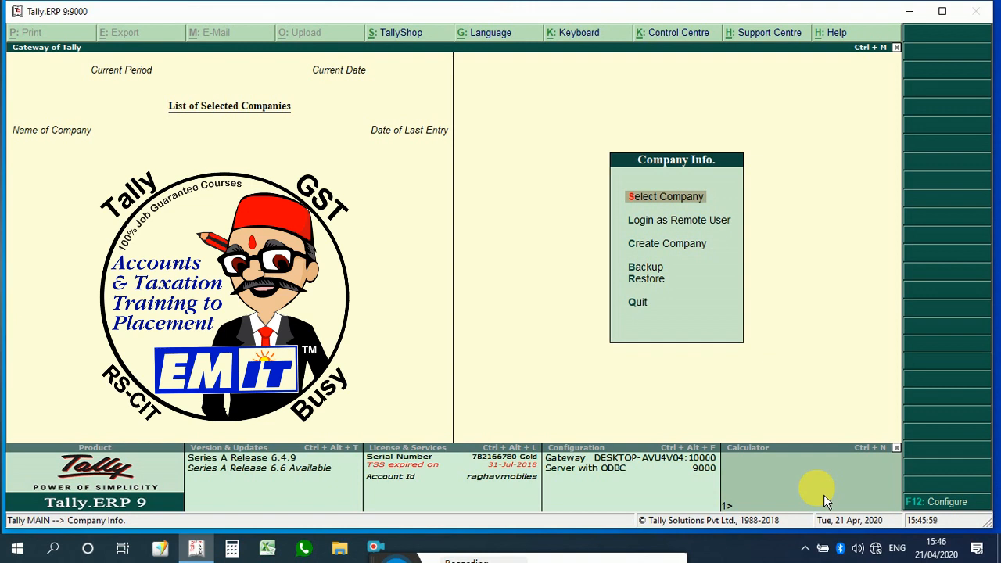
Step: Show the Tally build information in the calculator pane and calculate 15+20
key("ctrl+alt+b")
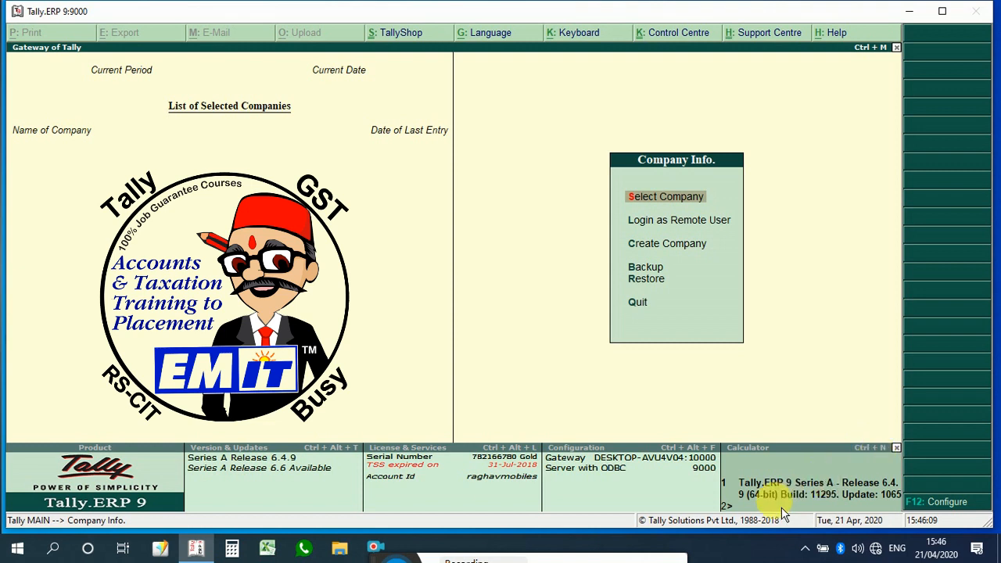
left_click(739, 507)
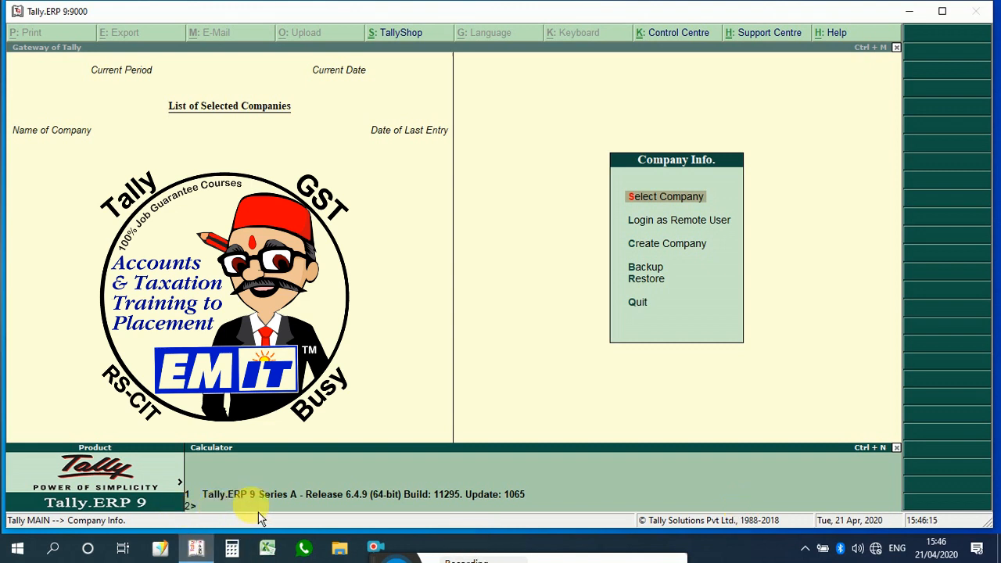
type("15+20")
key("Return")
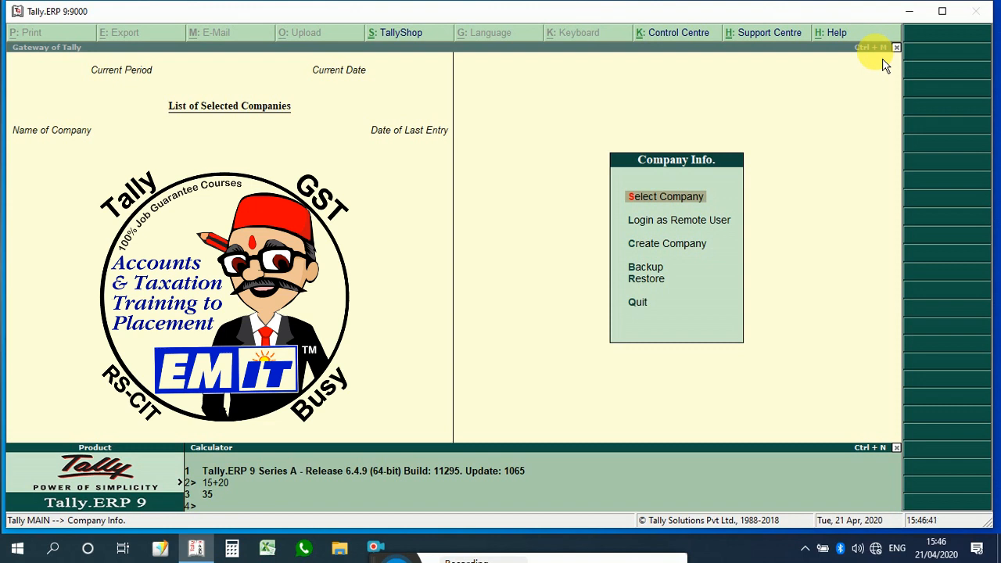
Step: Toggle focus between the main screen and the calculator pane
key("ctrl+m")
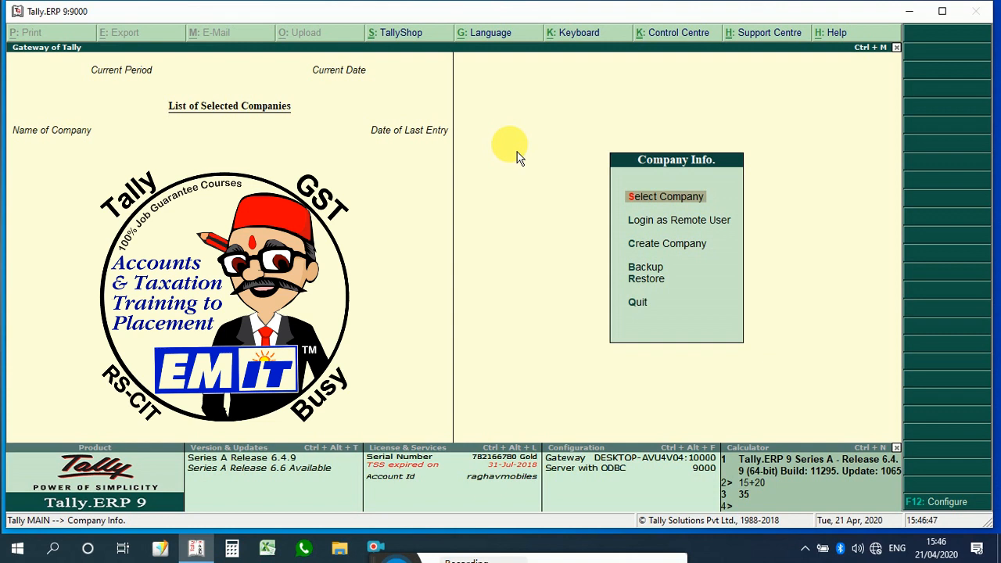
key("ctrl+n")
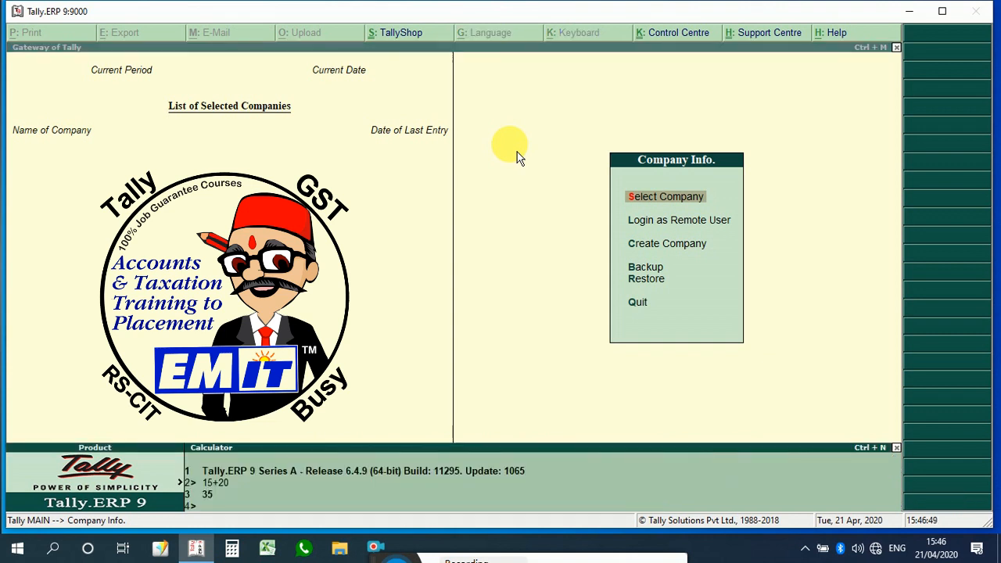
key("ctrl+m")
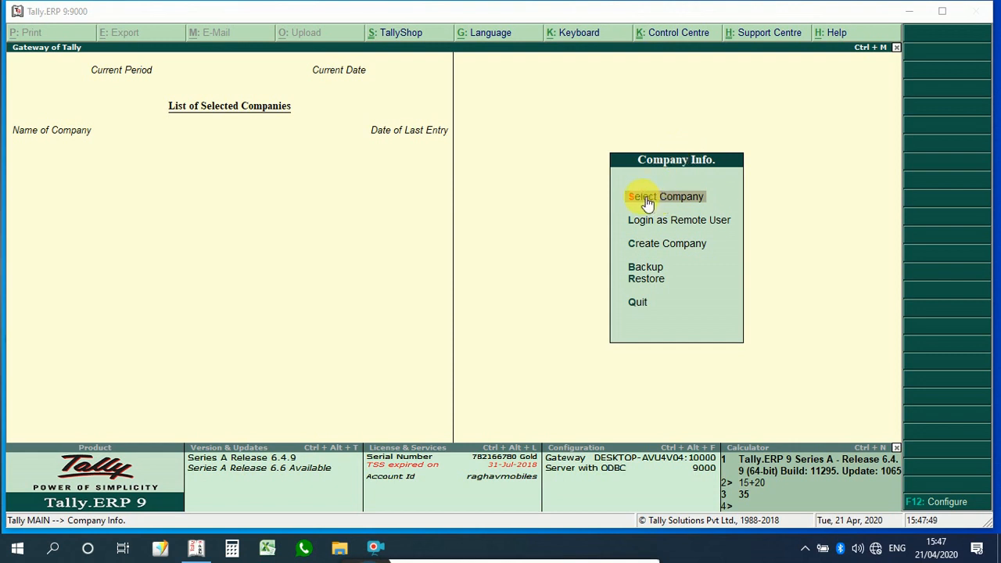
Step: Select Company and load the personally named company listed after COST CENTER EMIT
left_click(713, 202)
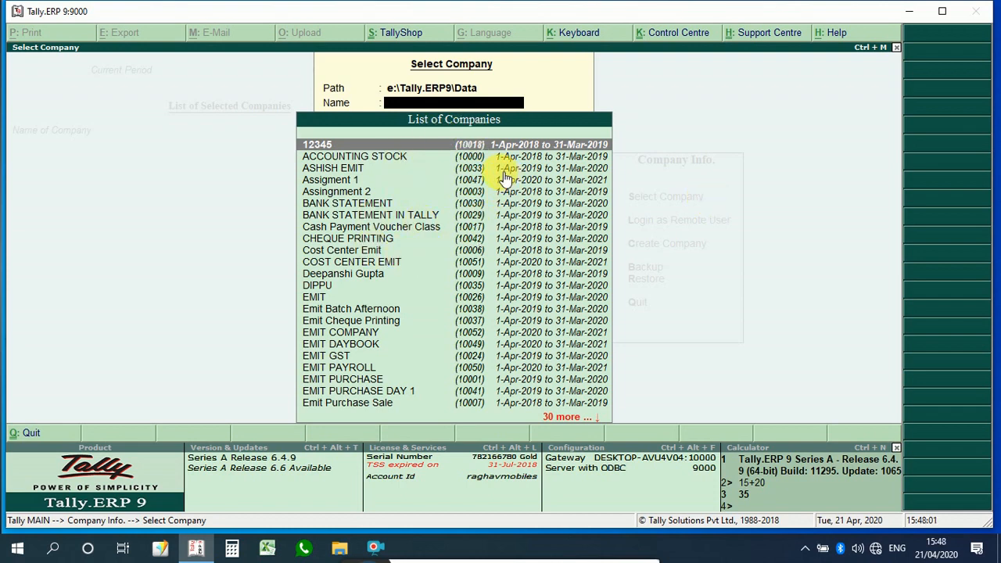
key("Down")
key("Down")
key("Down")
key("Down")
key("Down")
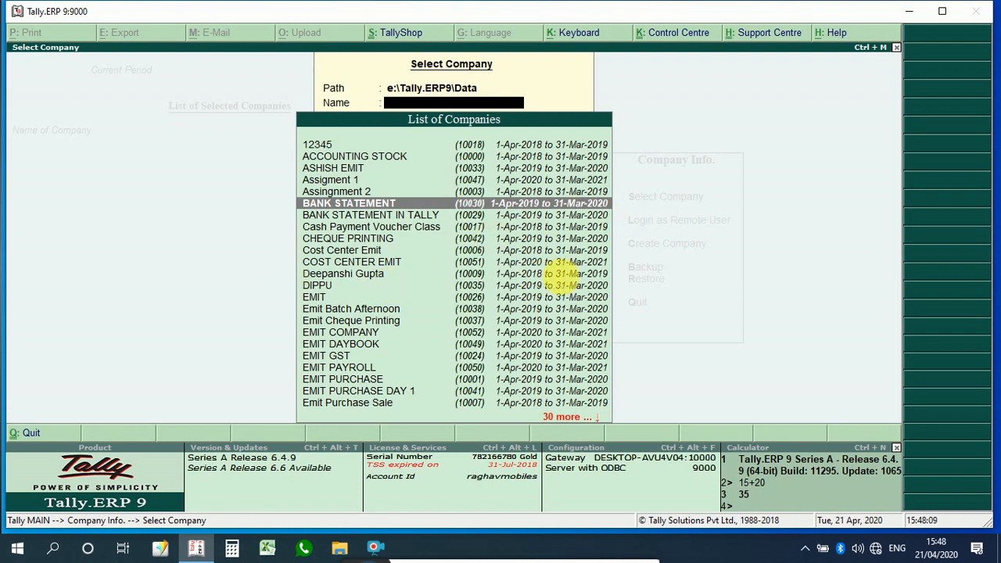
key("Down")
key("Down")
key("Down")
key("Down")
key("Down")
key("Down")
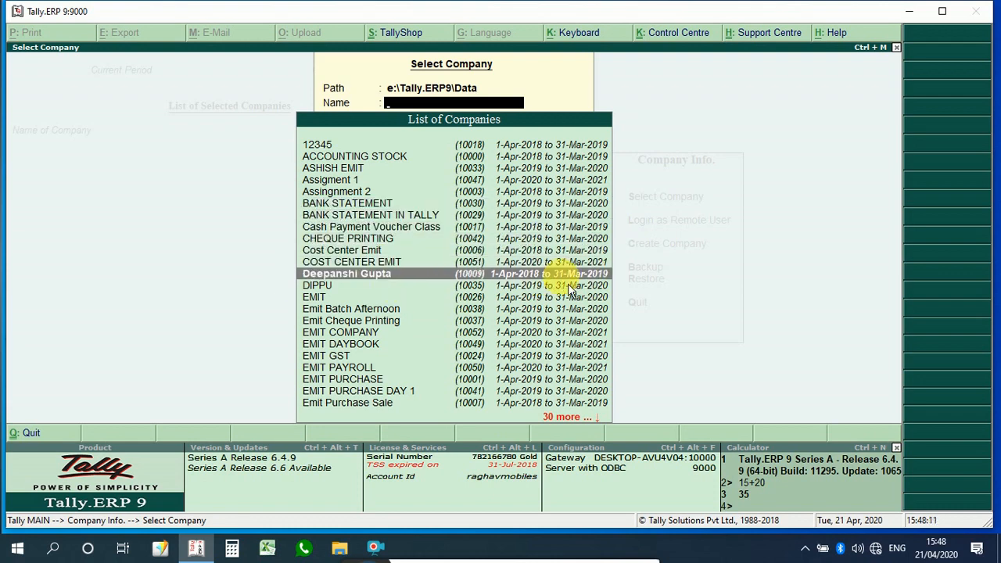
key("Return")
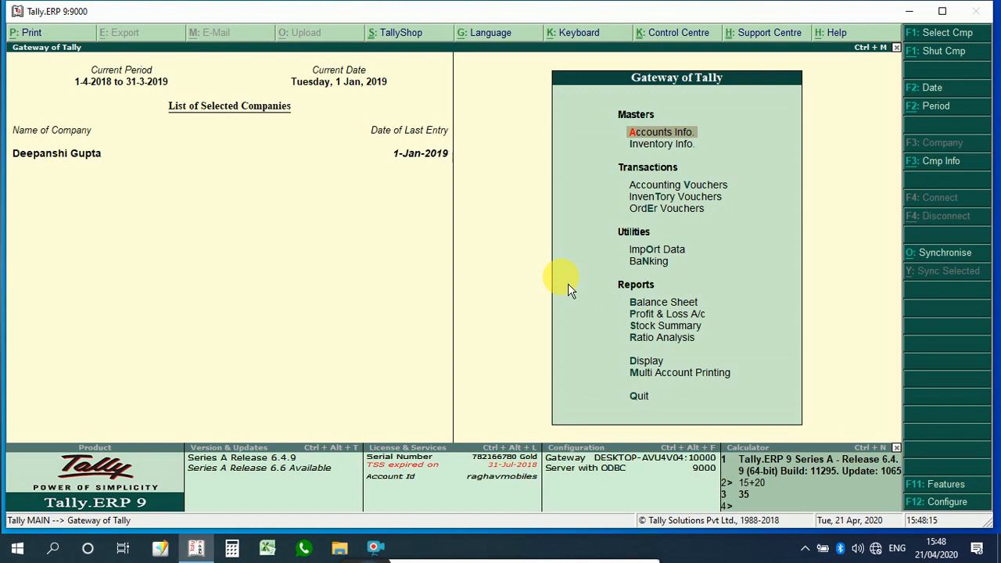
Step: Shut the loaded company and highlight Login as Remote User in the Company Info menu
left_click(955, 58)
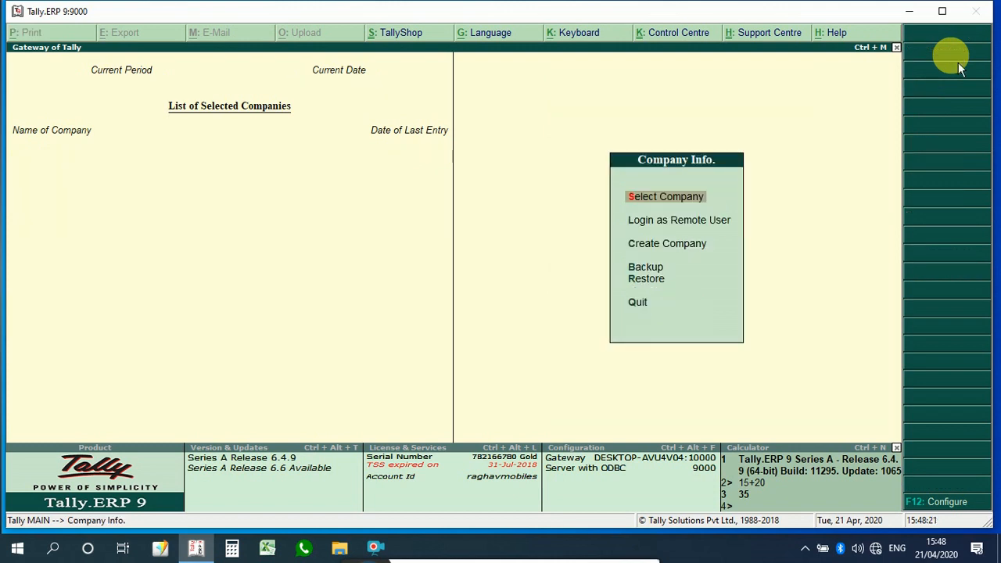
key("Down")
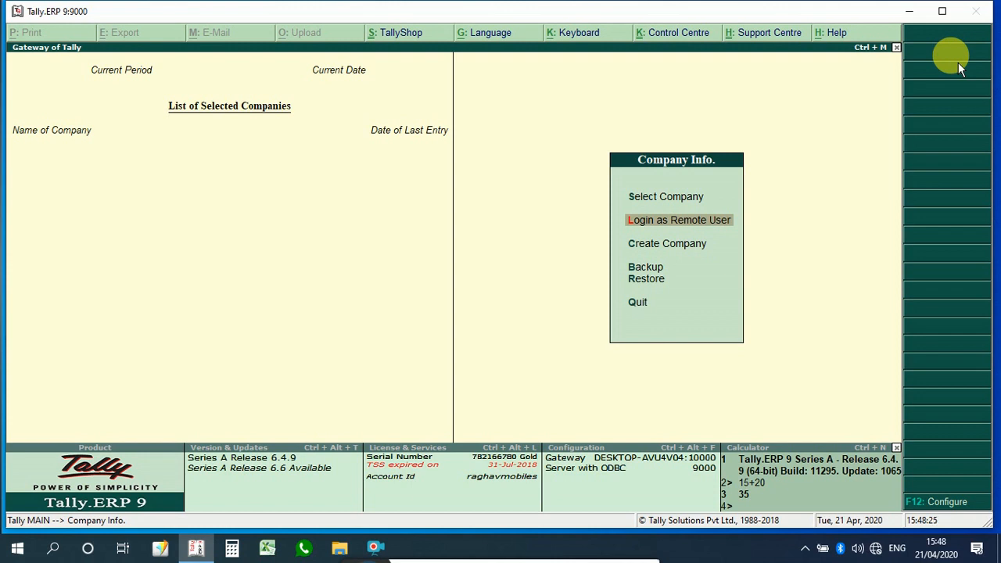
Step: Open Create Company from the Company Info menu
key("Down")
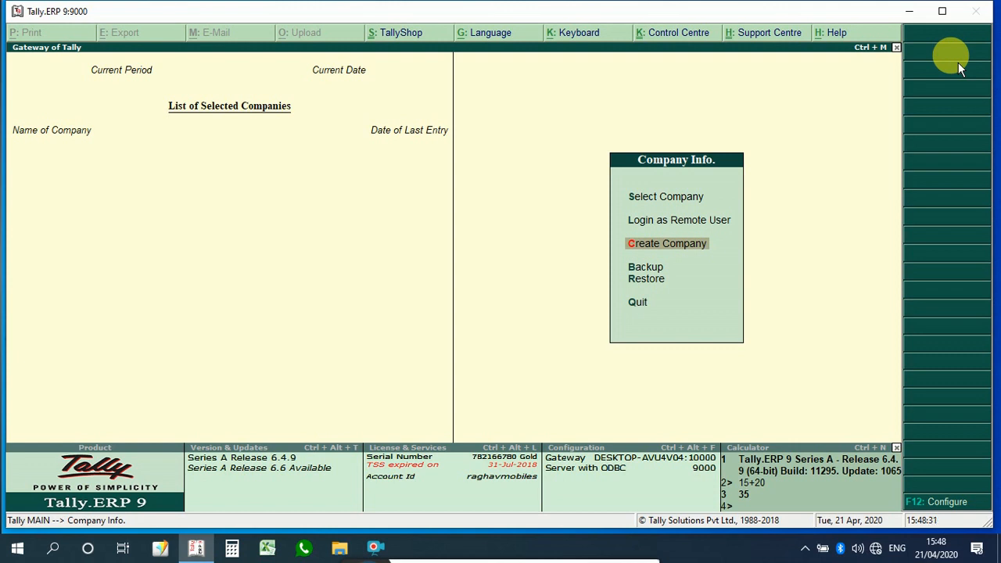
key("Down")
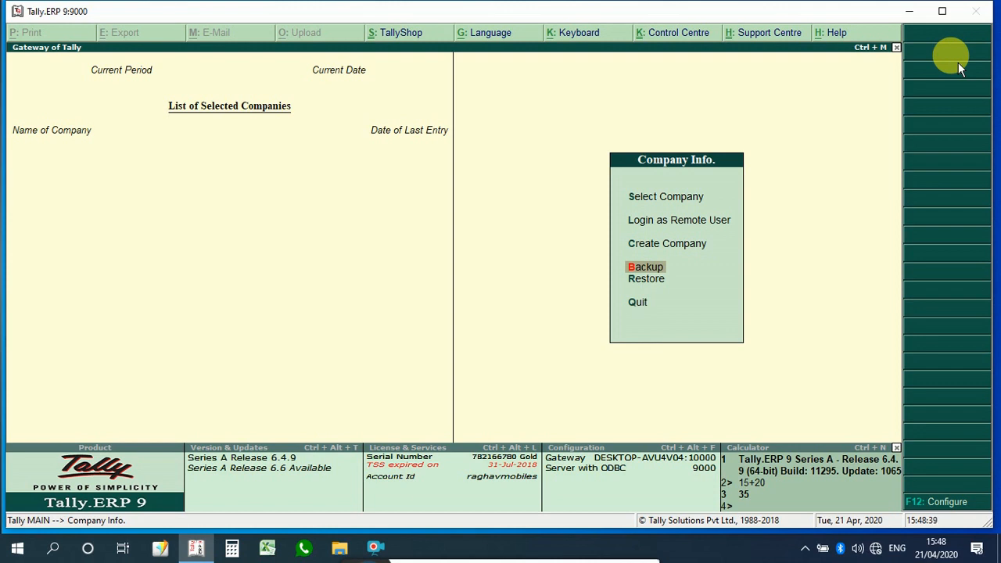
key("Down")
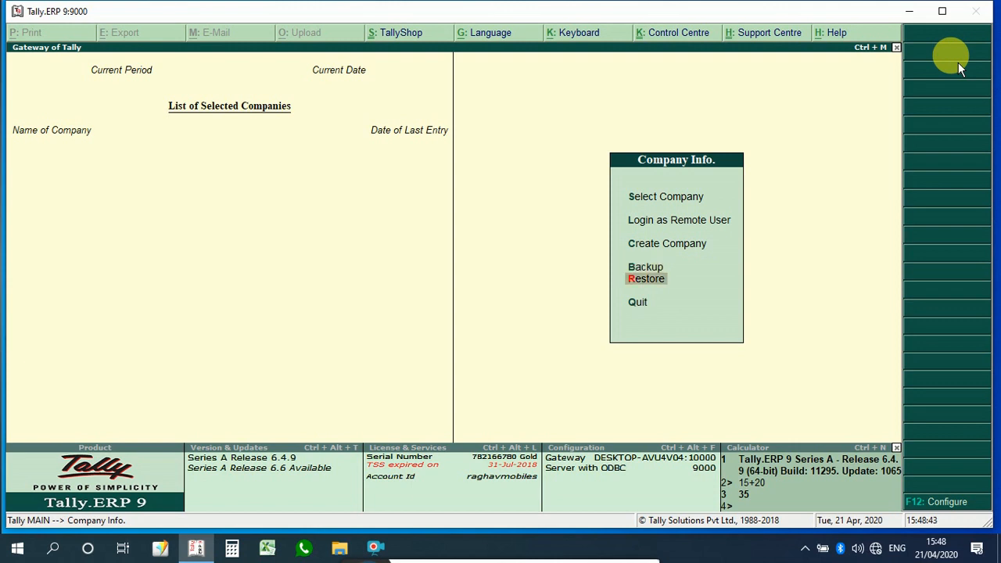
key("Down")
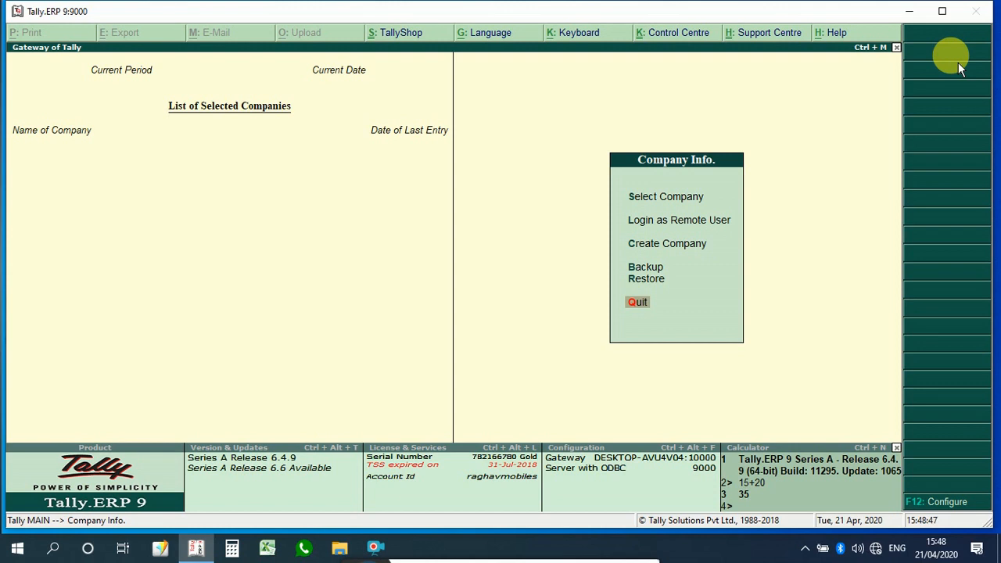
key("Up")
key("Up")
key("Up")
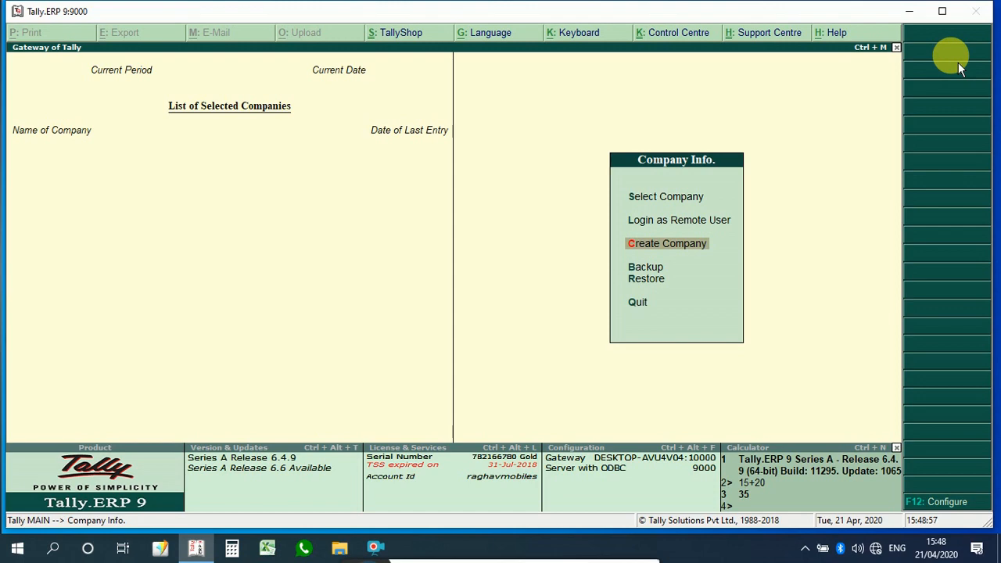
key("Return")
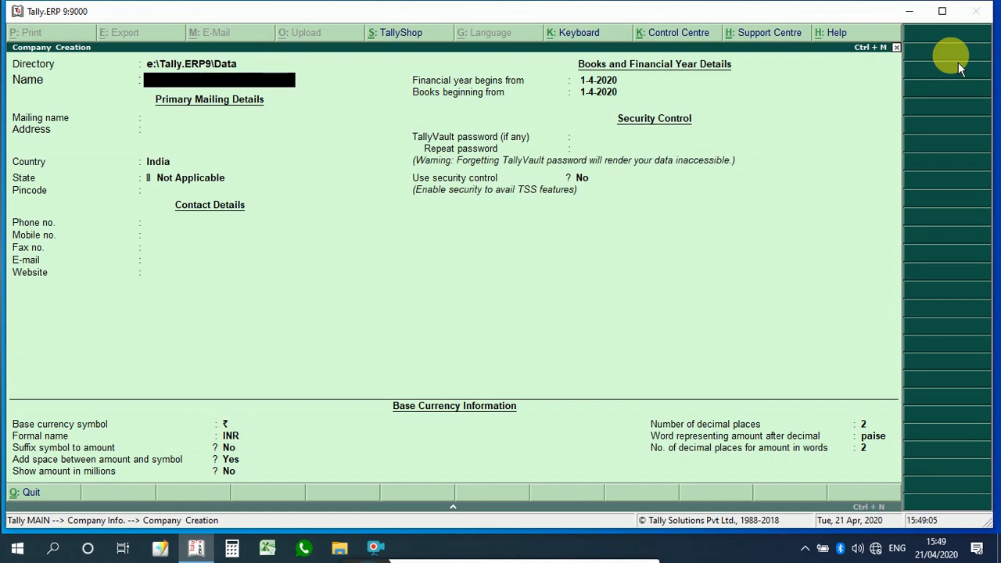
Step: Name the new company EMIT E-LEARNING
key("BackSpace")
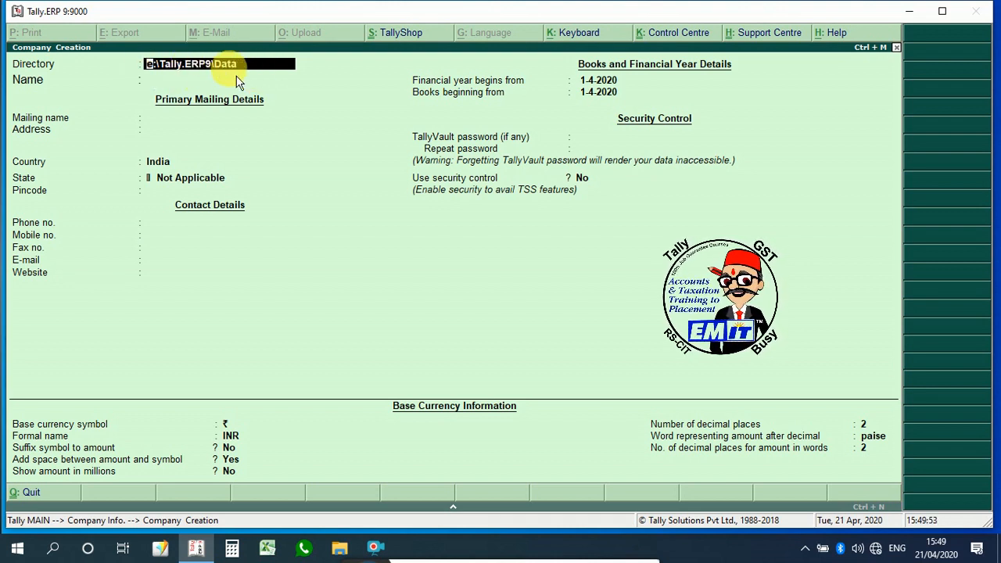
key("Return")
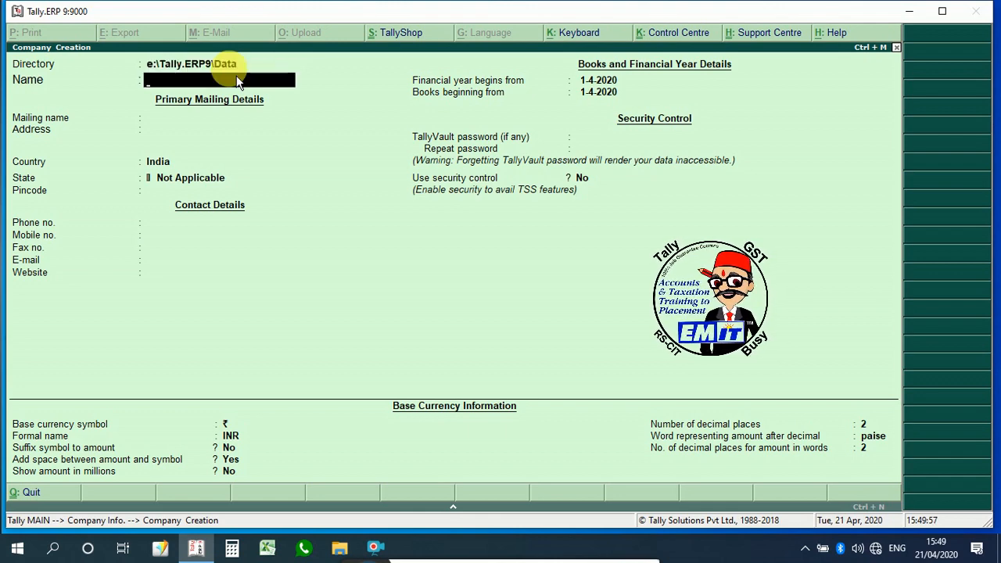
type("EM")
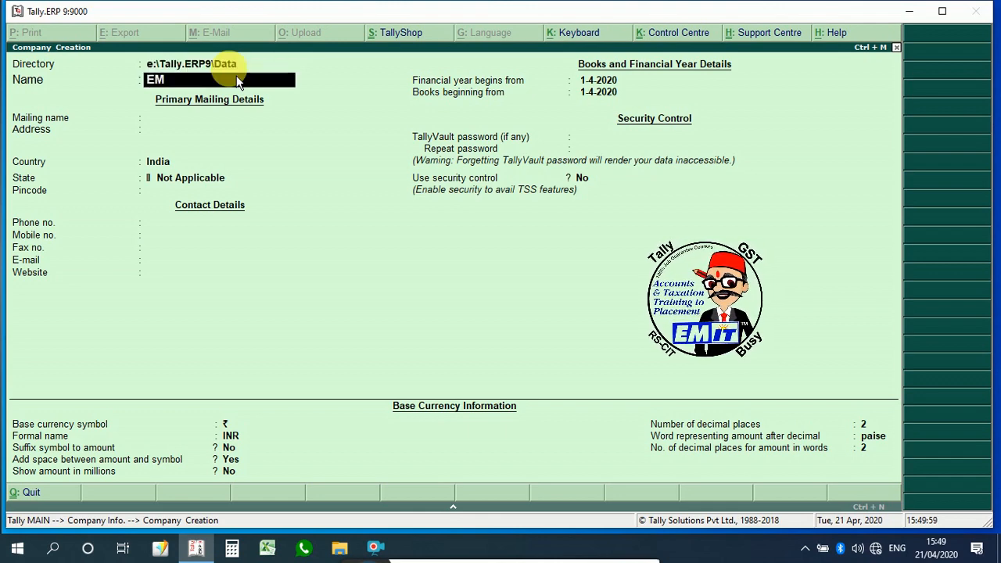
type("IT ELEAR")
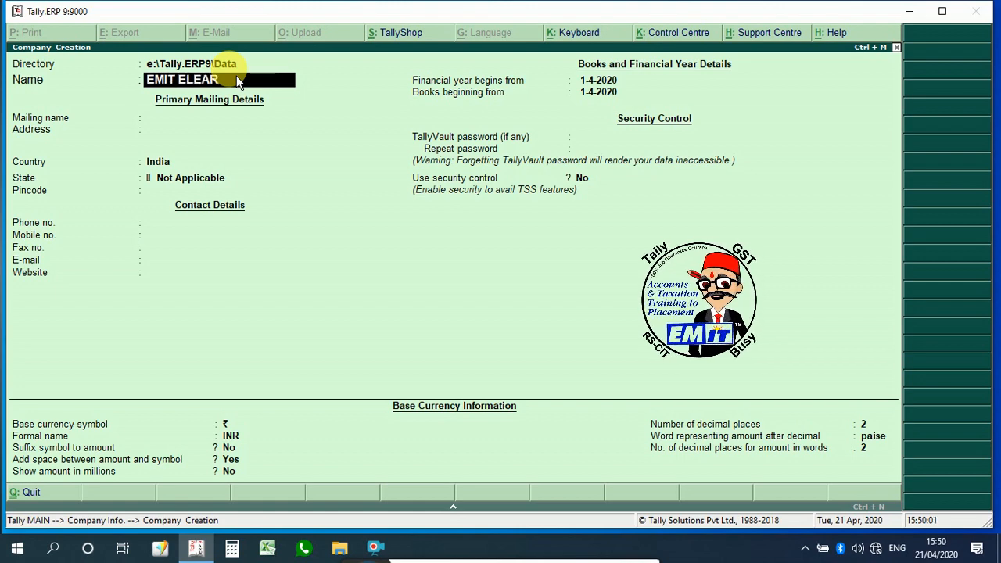
type("NING")
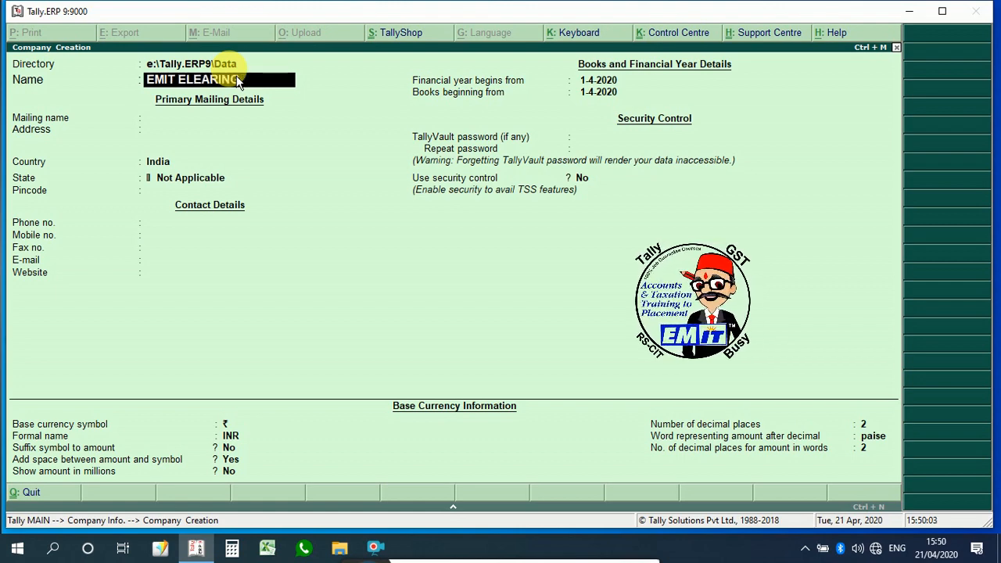
key("BackSpace")
key("BackSpace")
key("BackSpace")
key("BackSpace")
key("BackSpace")
key("BackSpace")
key("BackSpace")
key("BackSpace")
type("-")
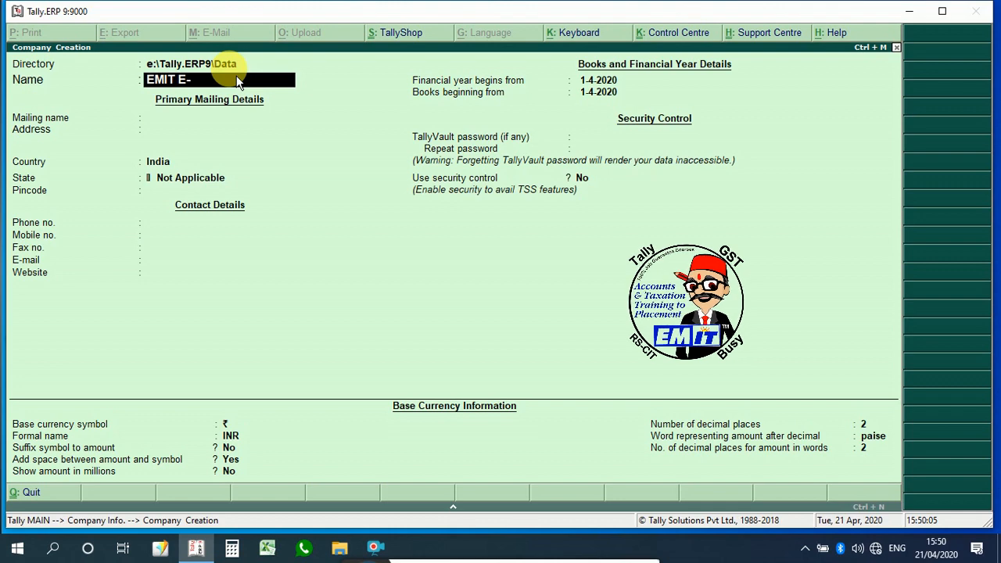
type("LEARNING")
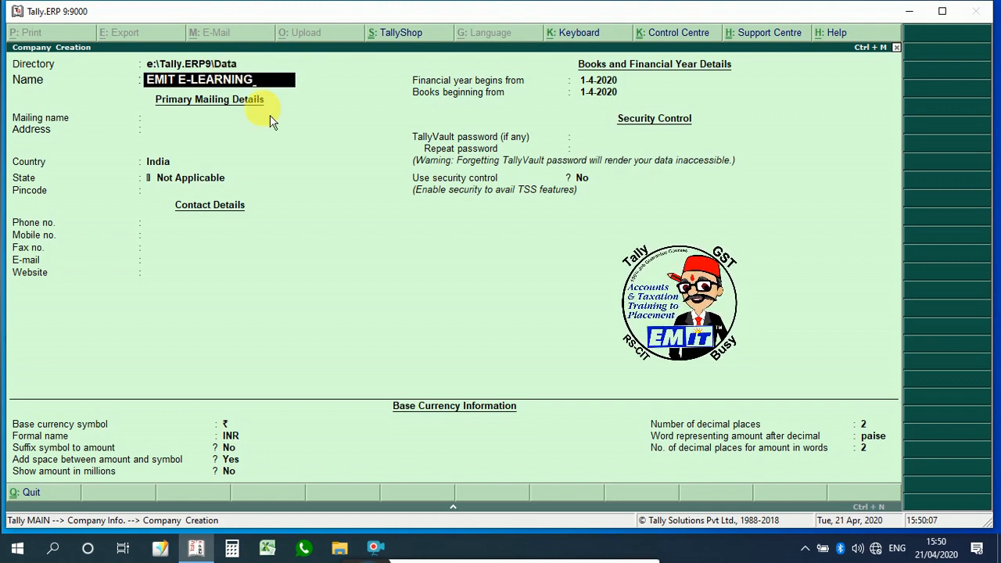
key("Return")
Step: Set the mailing name to EMIT and the address to MANU MARG, ALWAR
type("E")
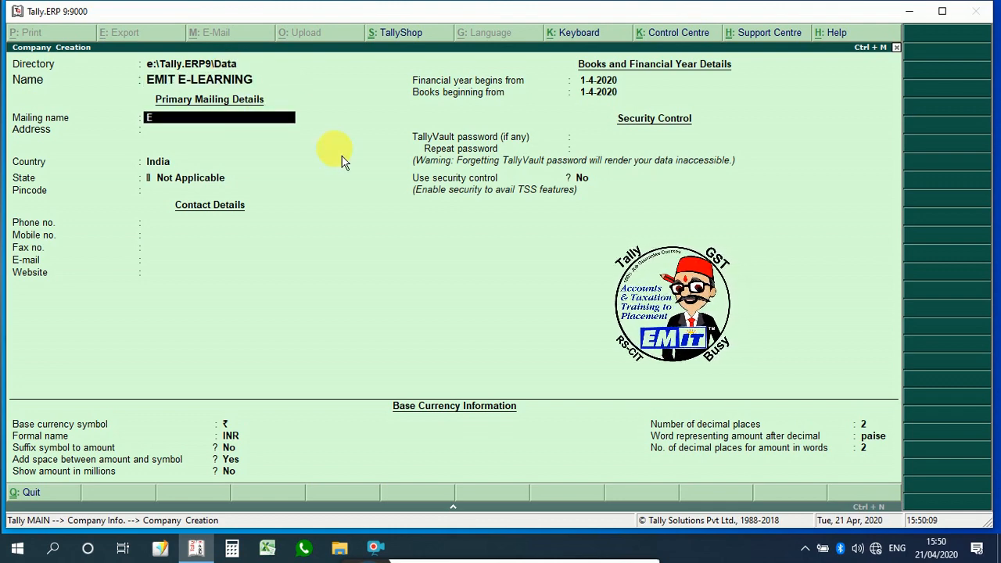
type("MIT")
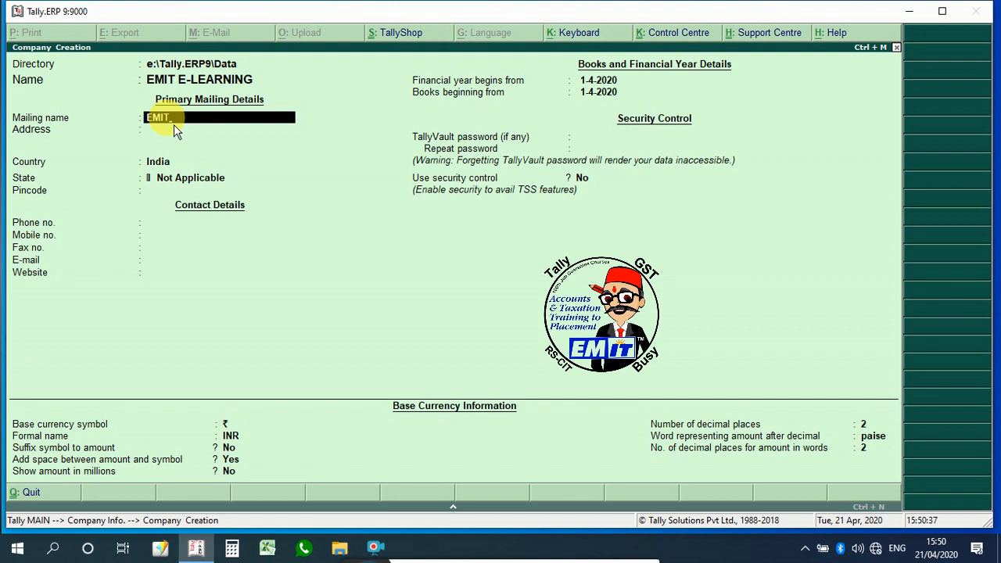
key("Return")
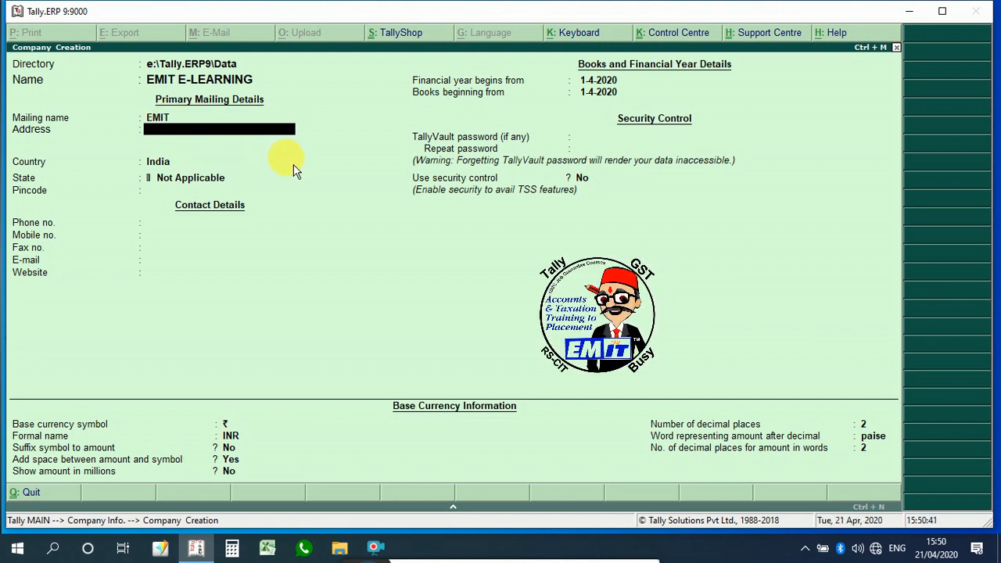
type("MANU MARG")
key("Return")
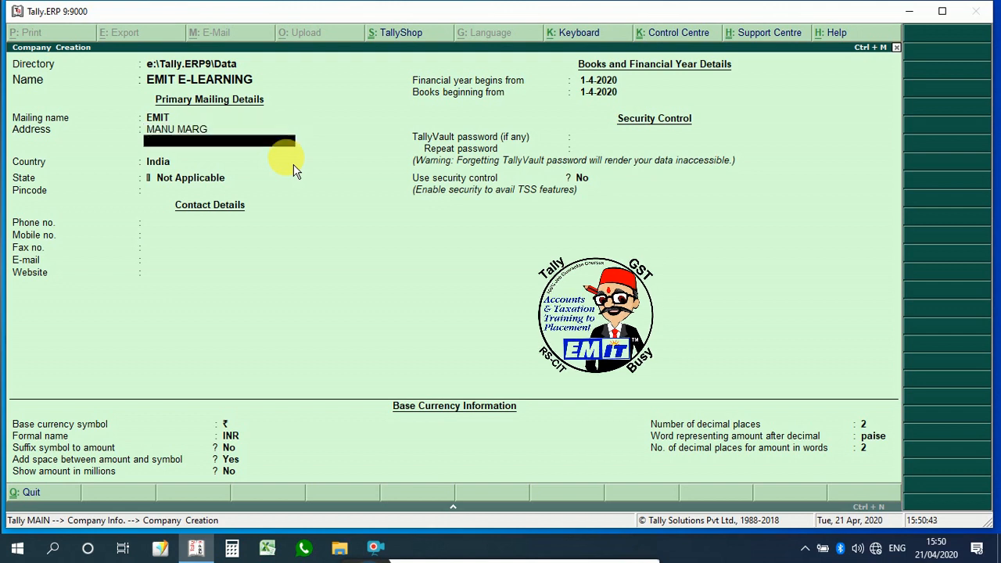
type("A")
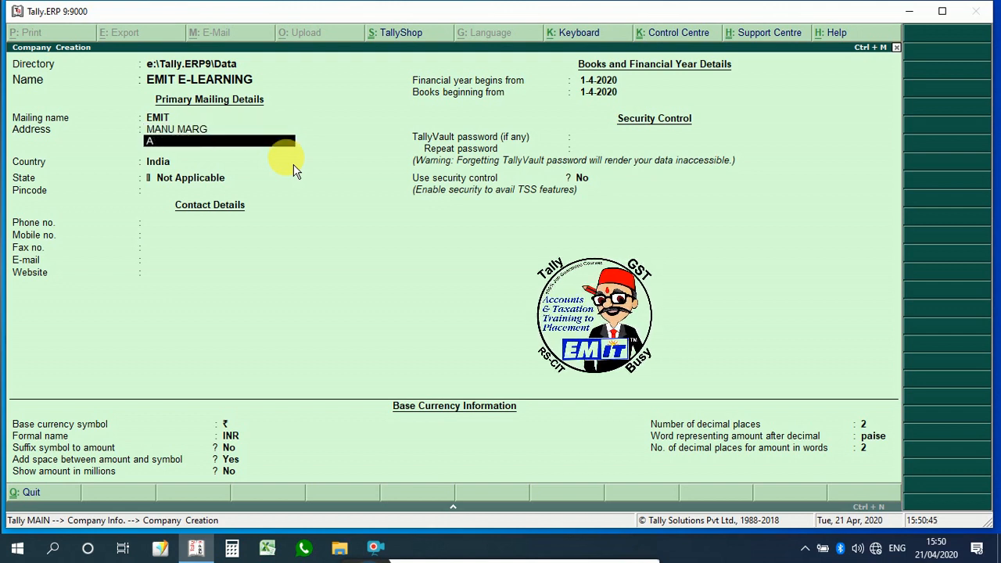
type("LWAR")
key("Return")
key("Return")
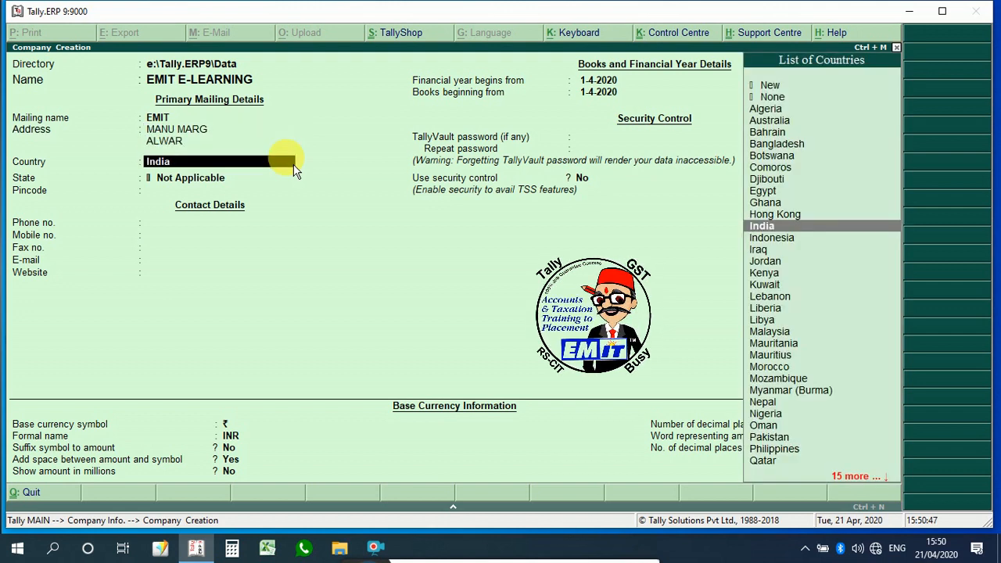
Step: Keep India as the country, choose Rajasthan as the state and set the pincode to 301001
key("Return")
type("RAJ")
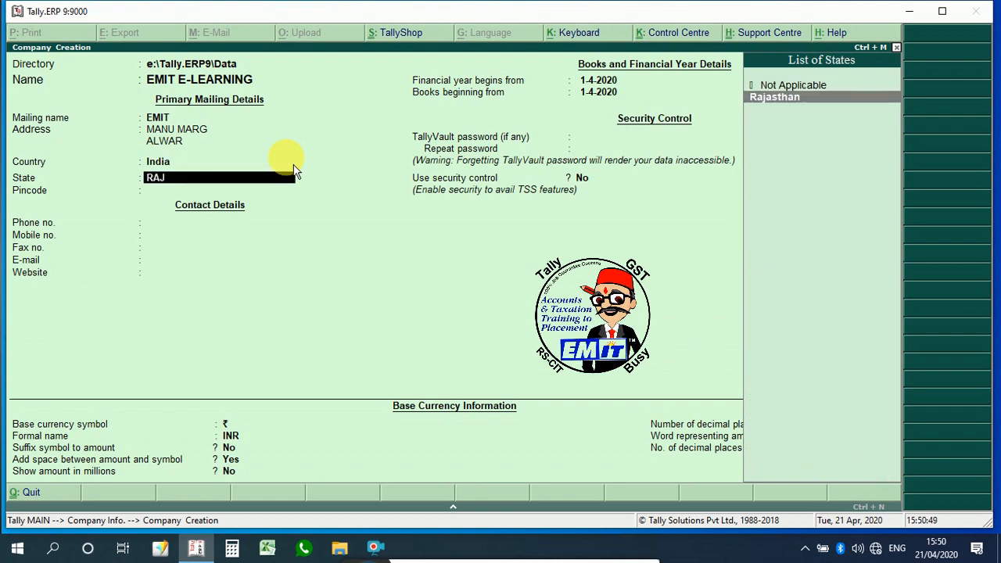
key("Return")
type("30100")
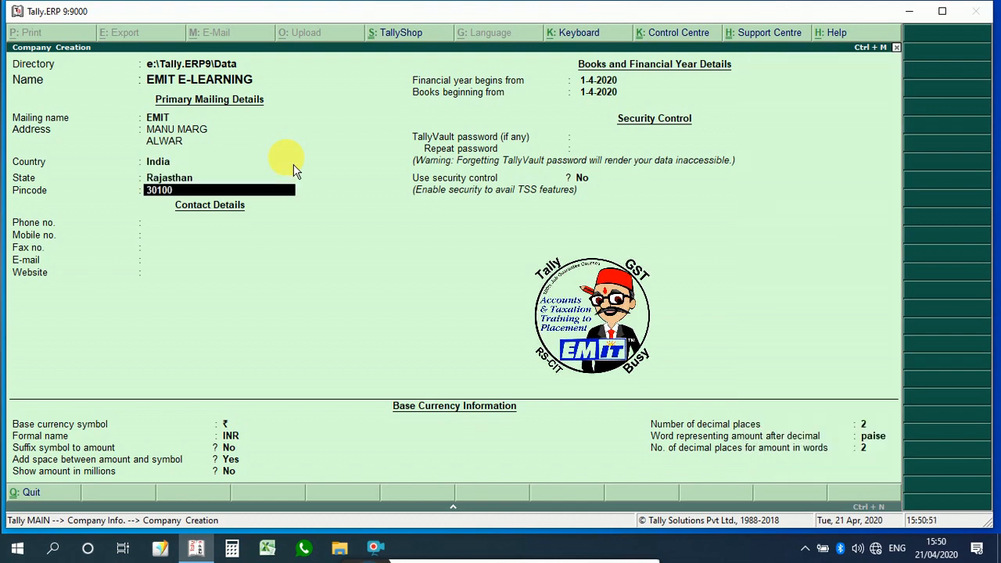
type("1")
key("Return")
Step: Enter the company's phone, mobile and fax numbers in the contact details
type("0")
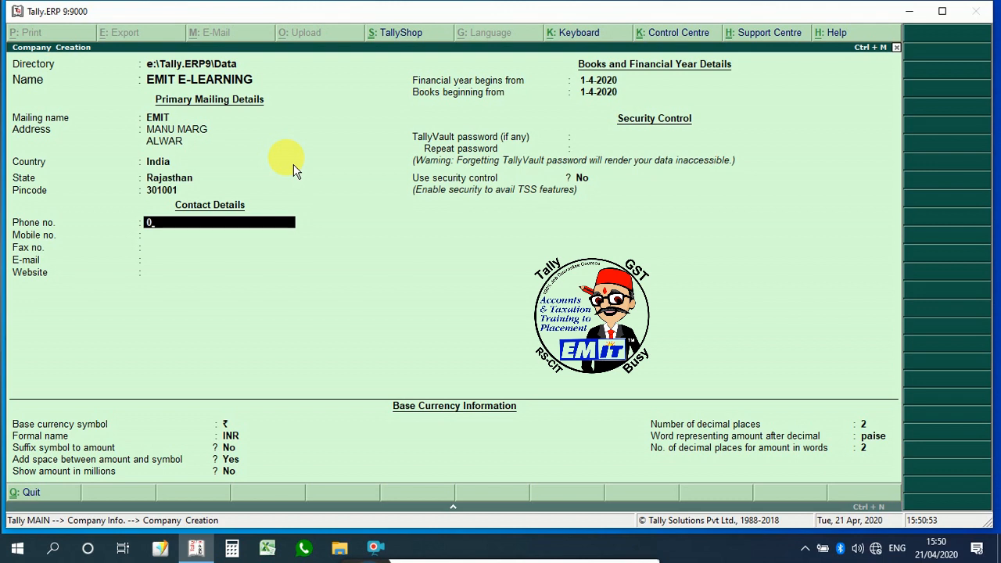
key("BackSpace")
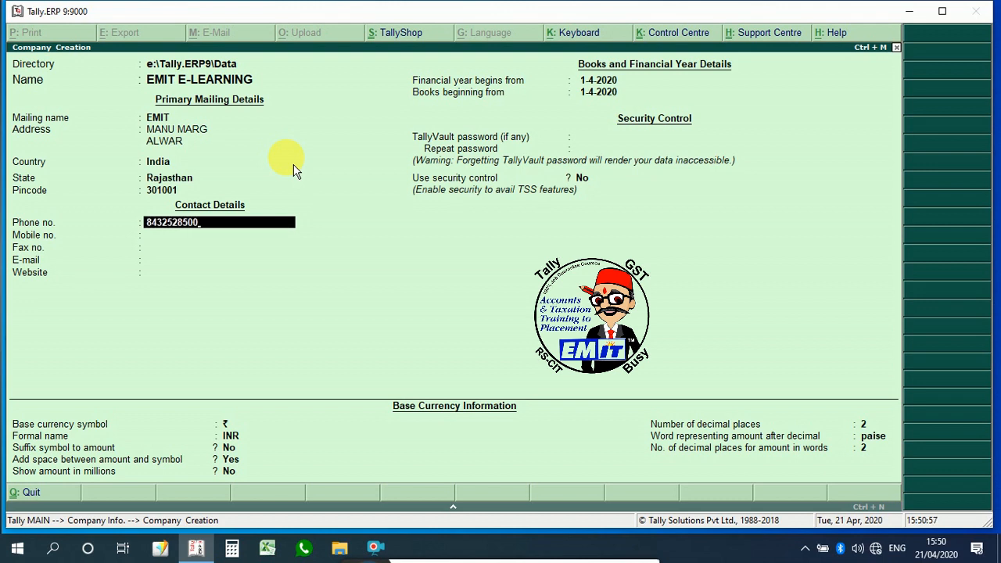
key("Return")
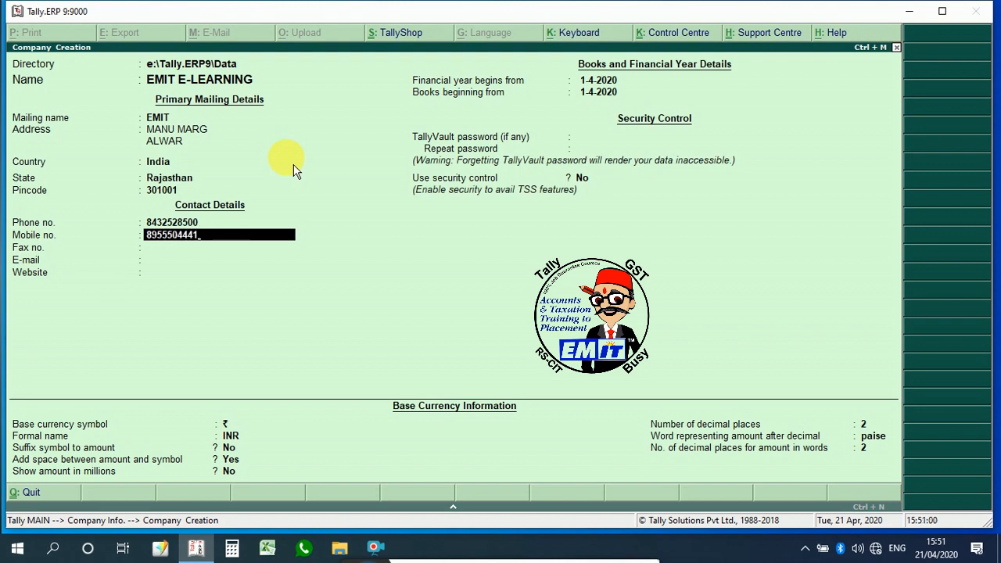
key("Return")
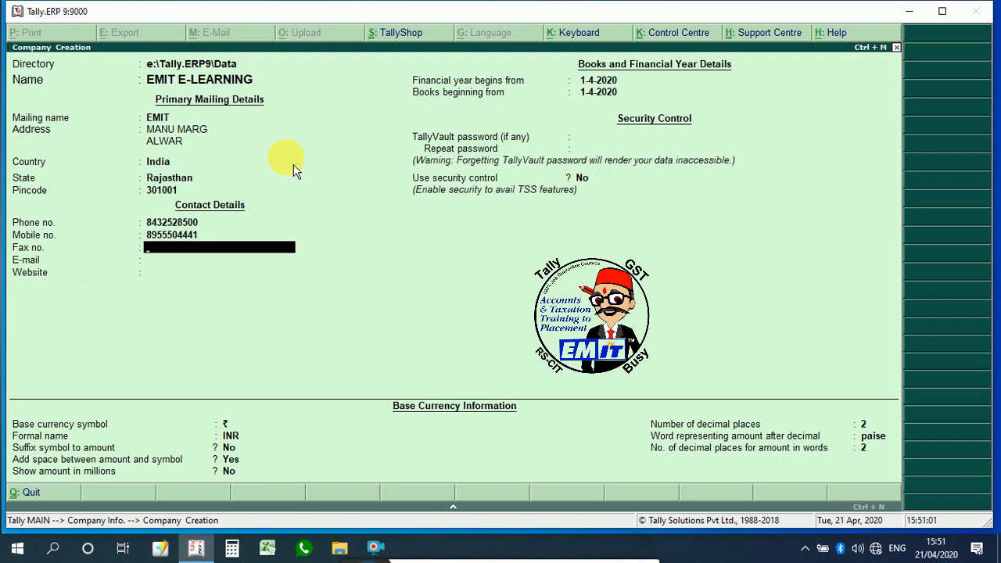
key("Return")
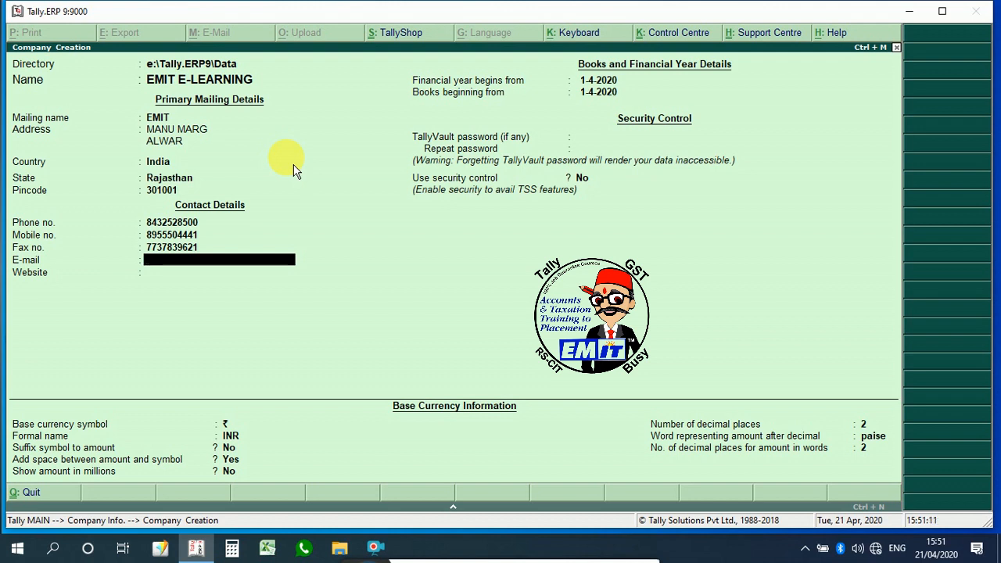
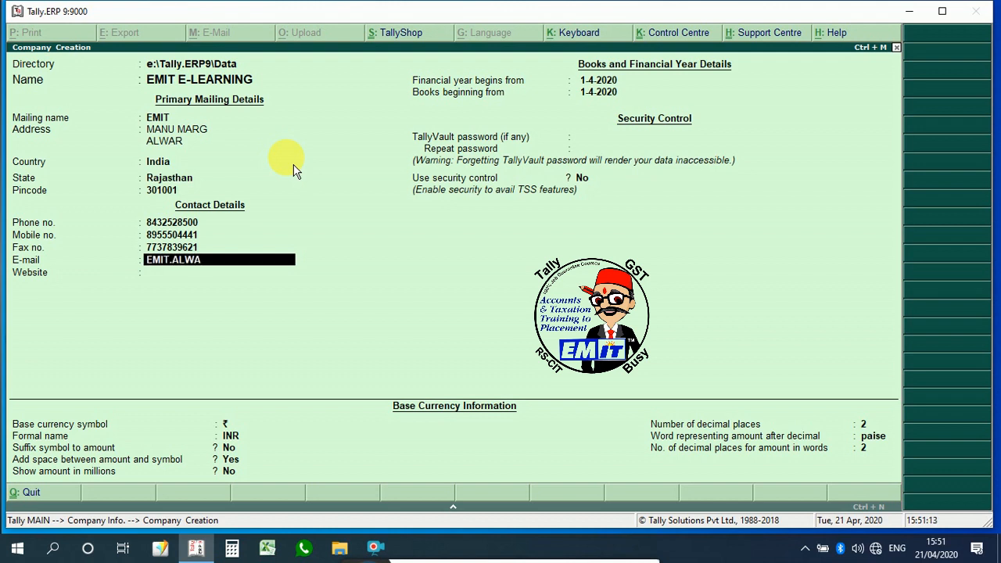
Step: Fill in the company's e-mail address
key("Return")
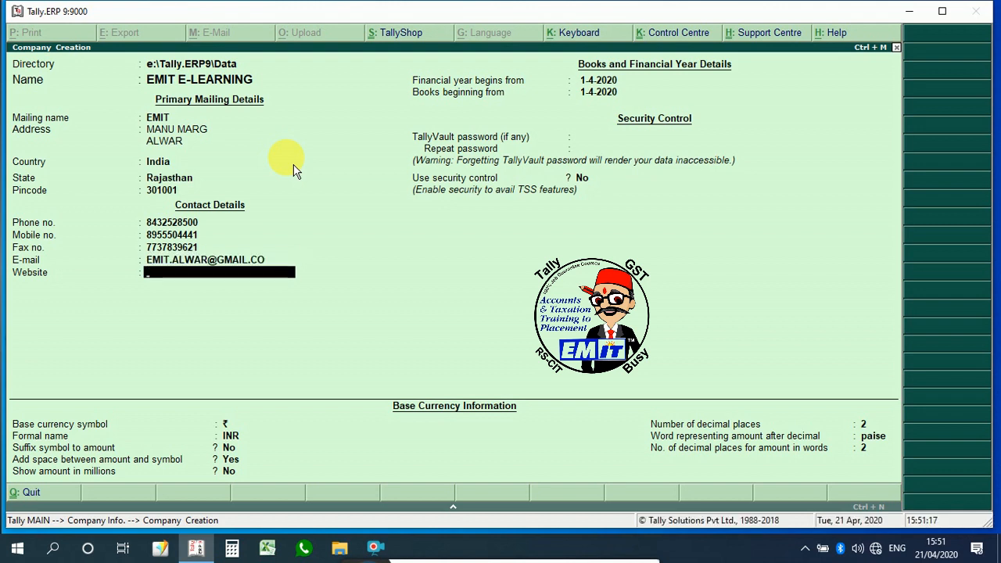
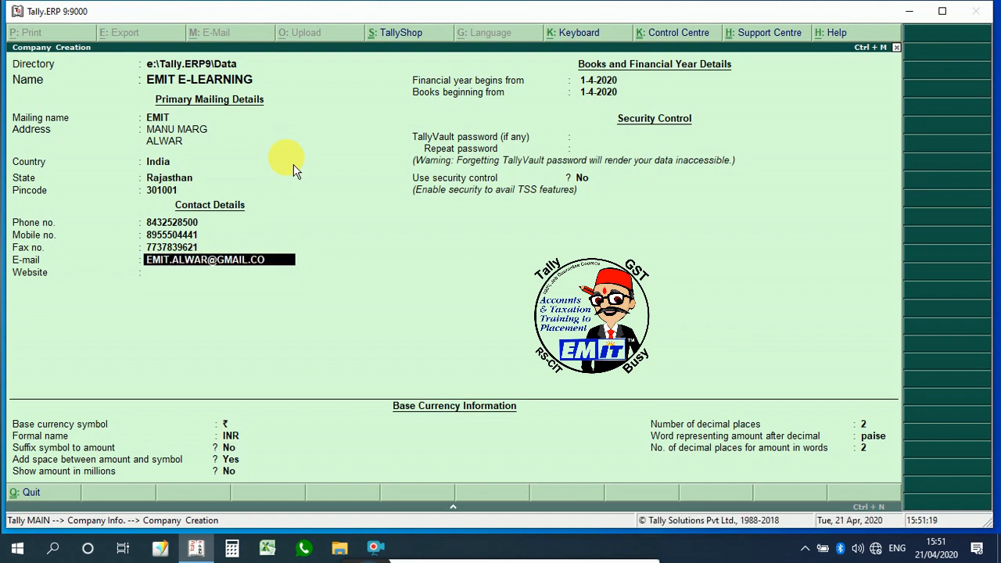
key("Return")
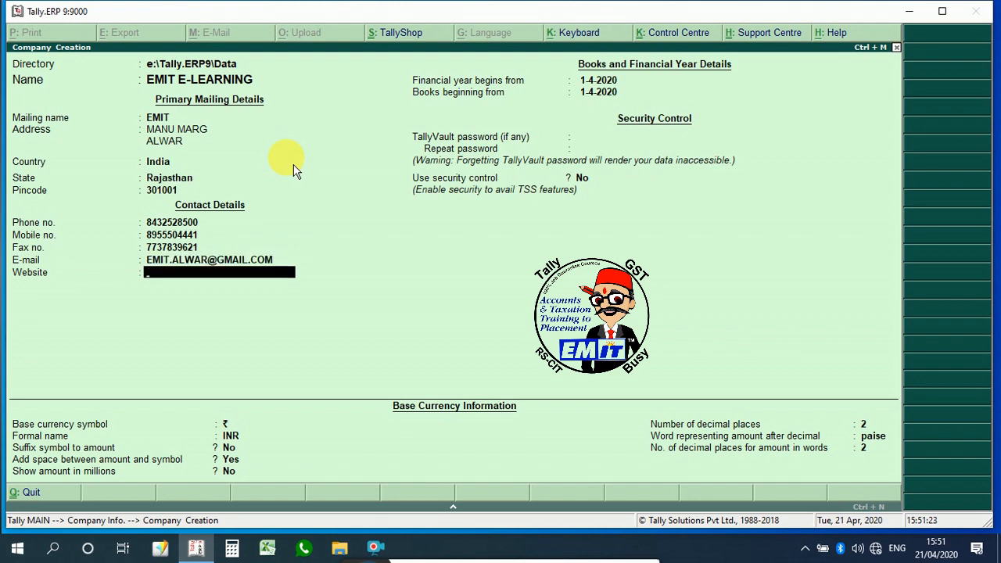
Step: Set the company website to EMIT.ORG.IN
type("EMIT.ORG.IN")
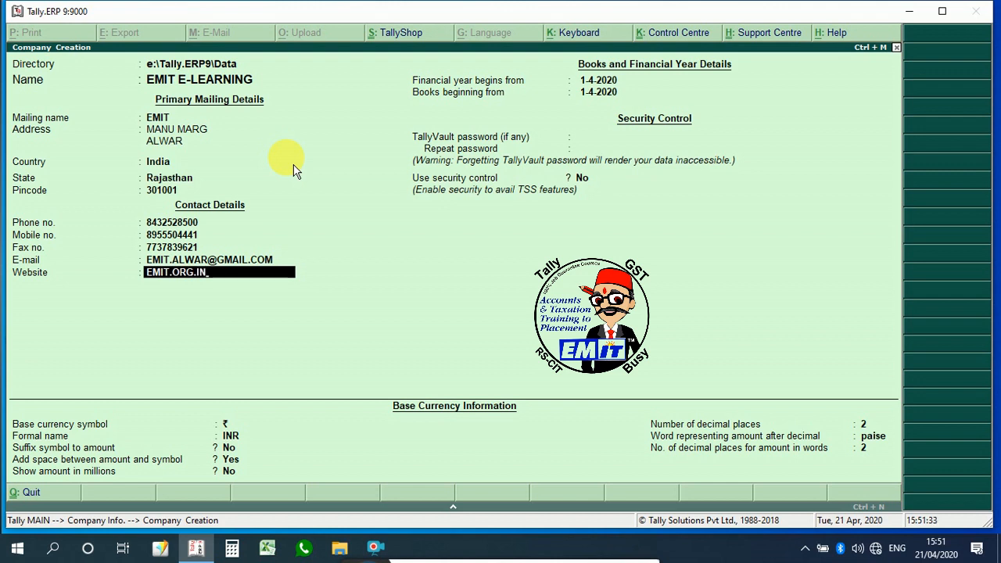
key("Return")
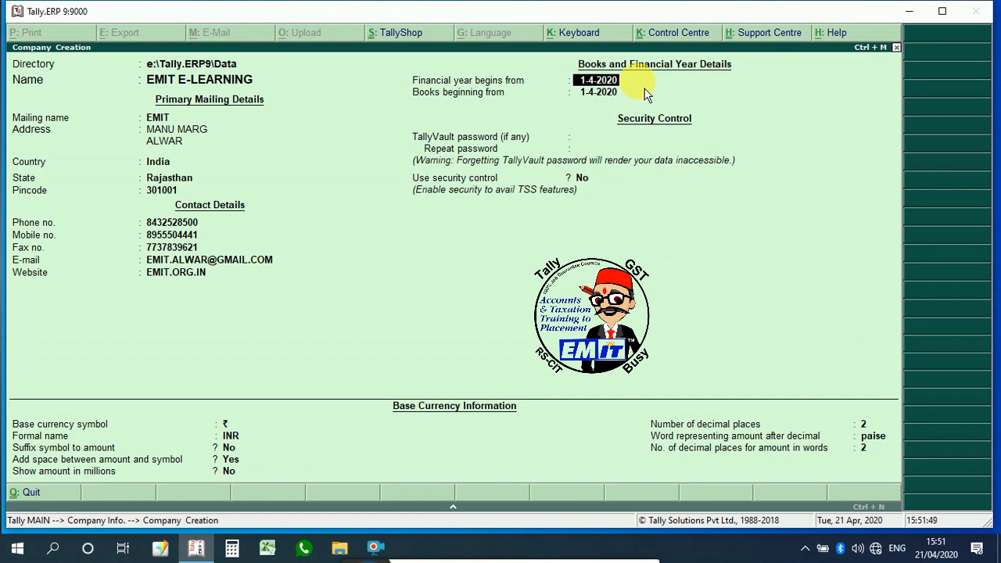
Step: Accept the financial year start and enter 1-4-2020 as the books beginning date
key("Return")
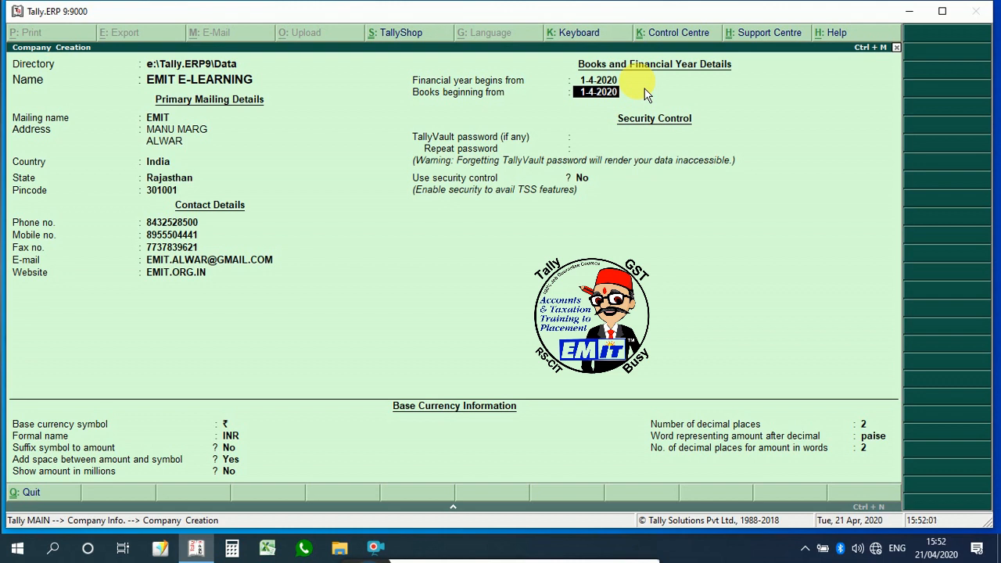
type("1-8")
key("BackSpace")
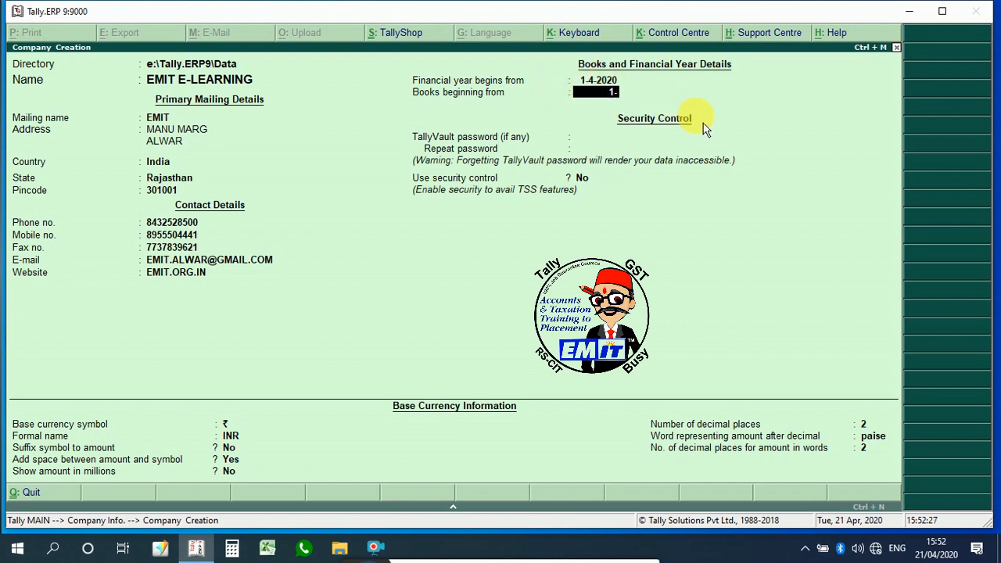
type("4")
type("-2019")
key("BackSpace")
key("BackSpace")
key("BackSpace")
key("BackSpace")
key("BackSpace")
key("Return")
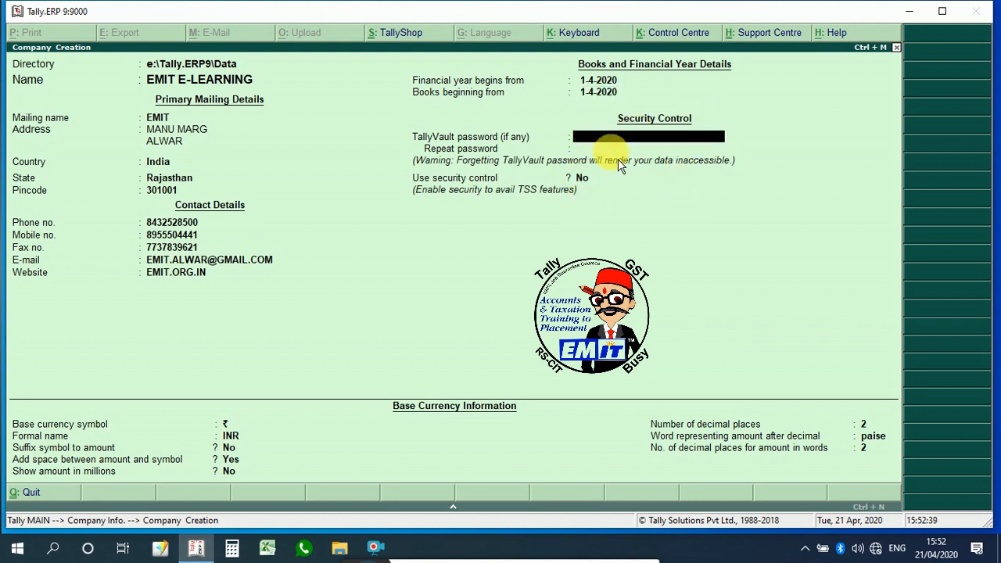
Step: Leave the TallyVault password and security control blank, keep ₹ and INR, and set suffix symbol to amount to Yes
key("Return")
key("Return")
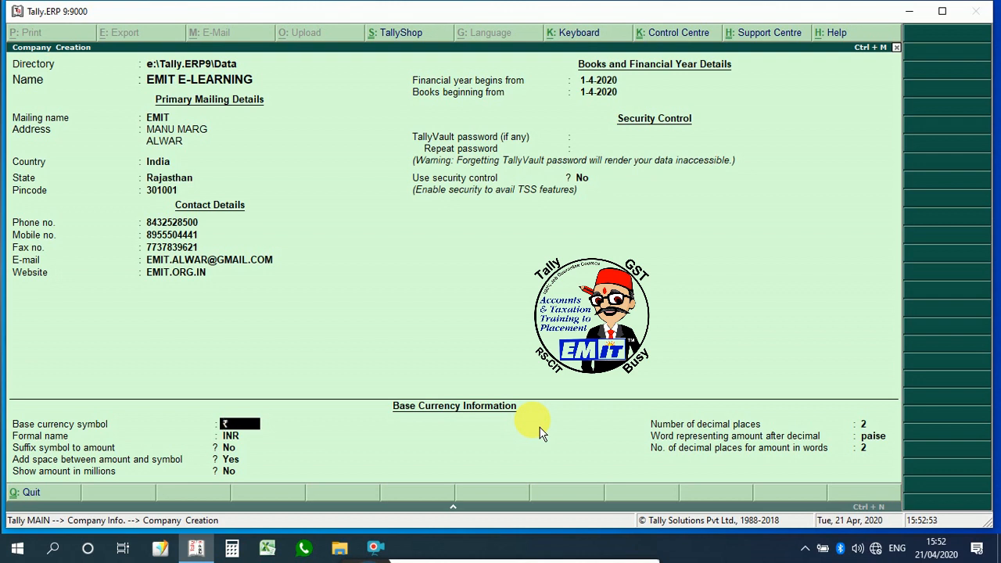
key("Return")
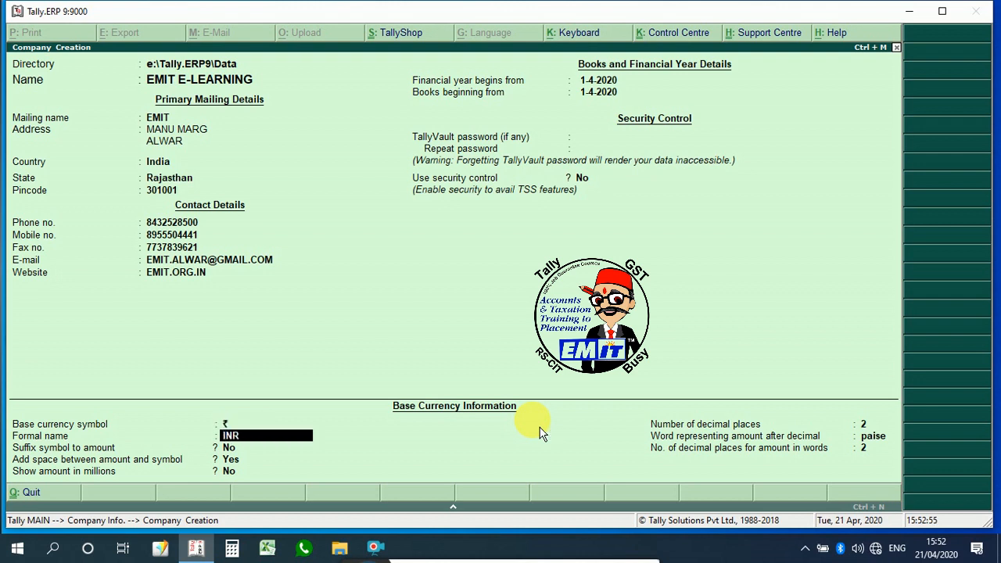
key("Return")
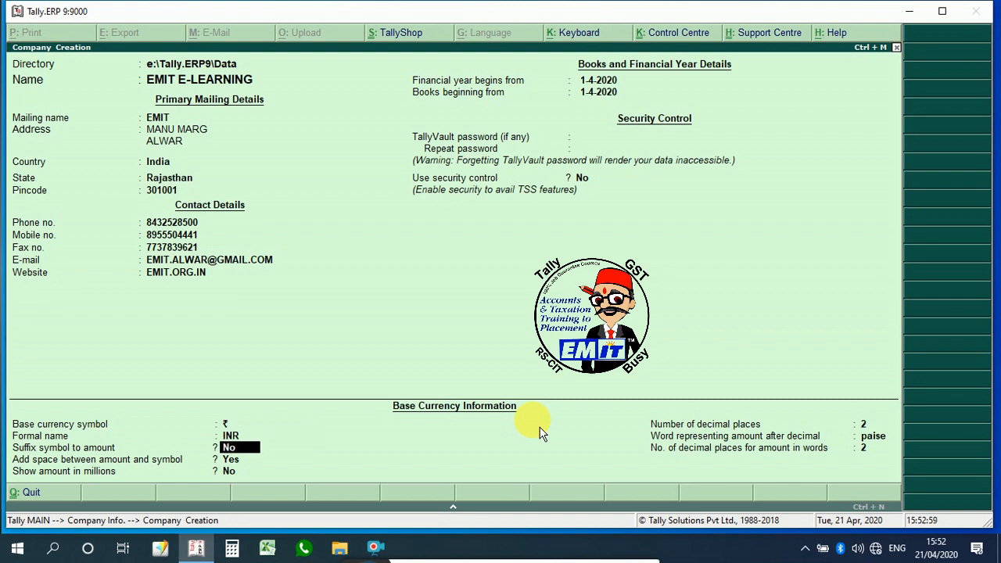
key("Return")
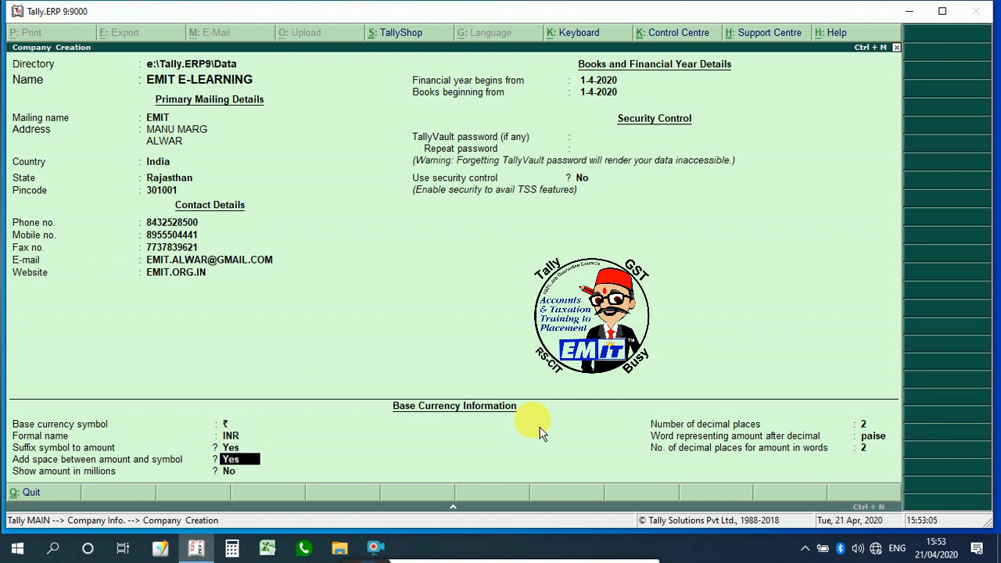
Step: Keep the remaining base currency settings and accept the new company
key("Return")
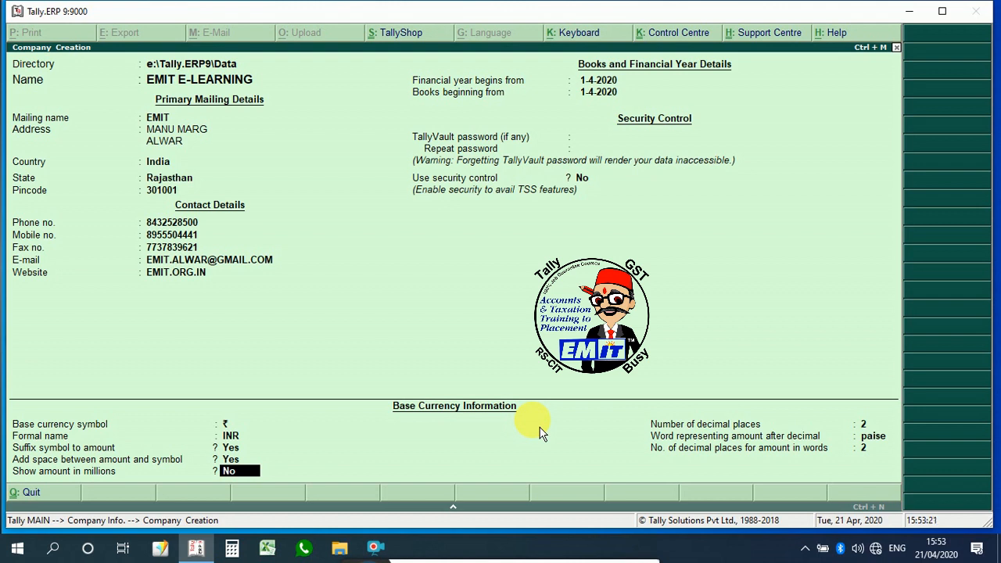
key("Return")
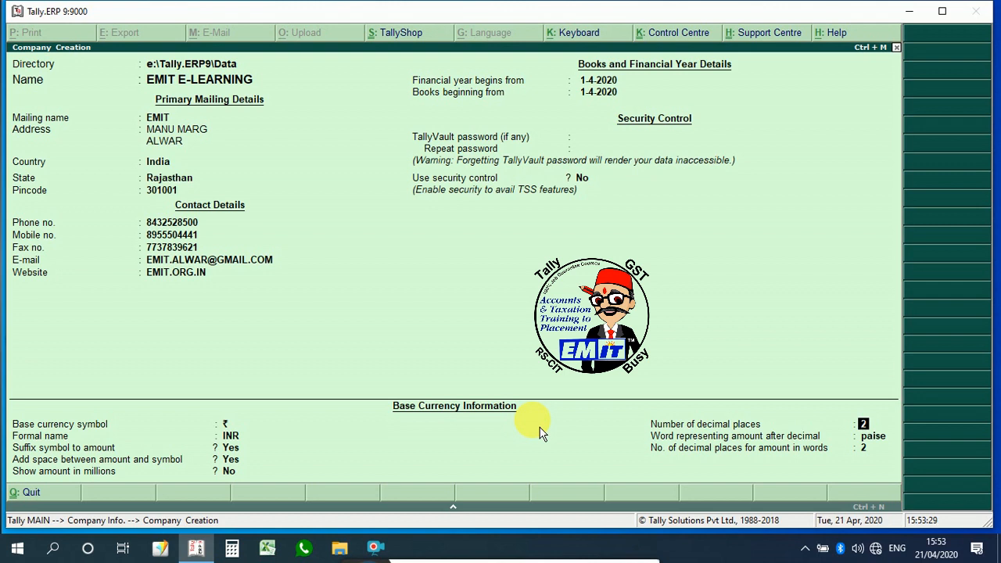
key("Return")
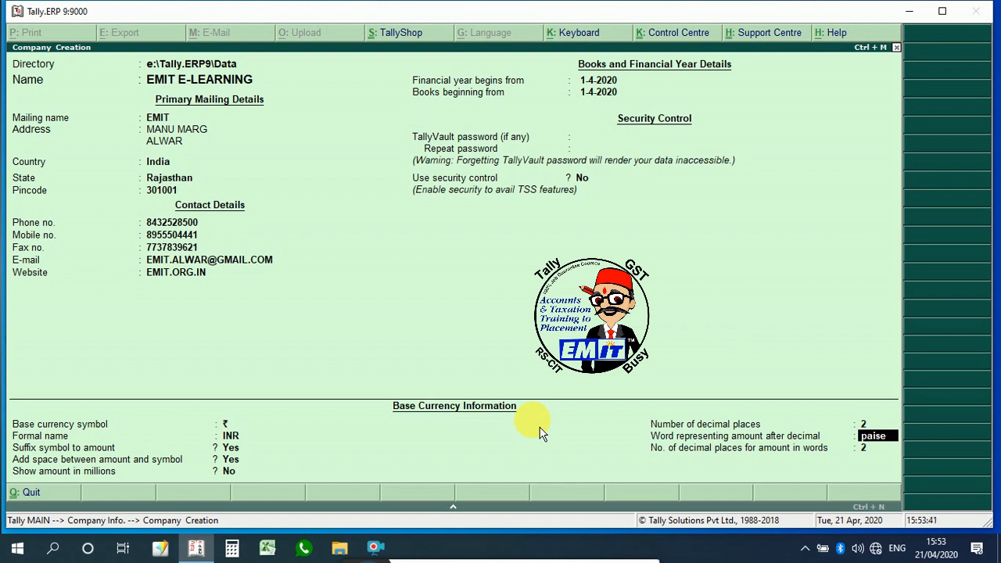
key("Return")
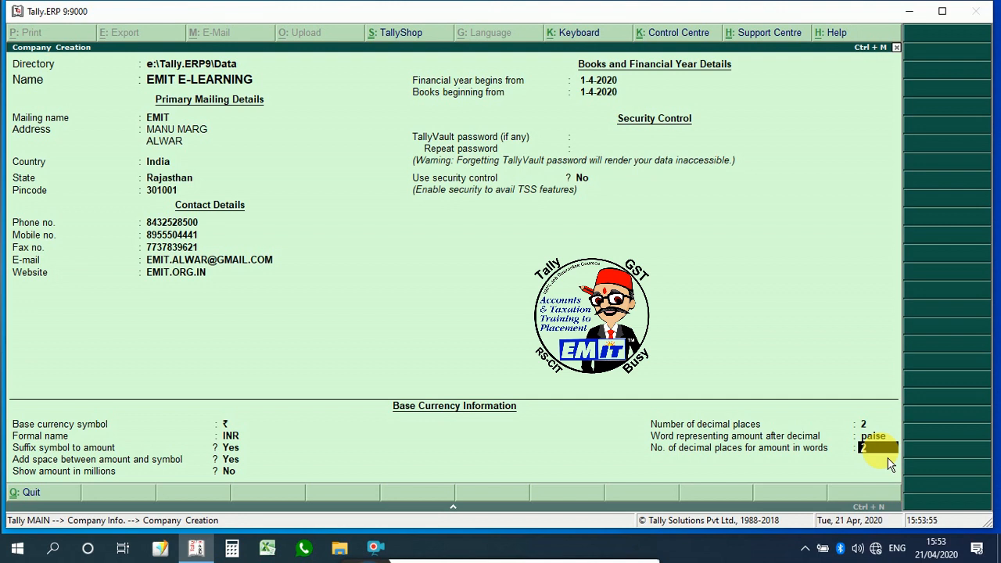
key("Return")
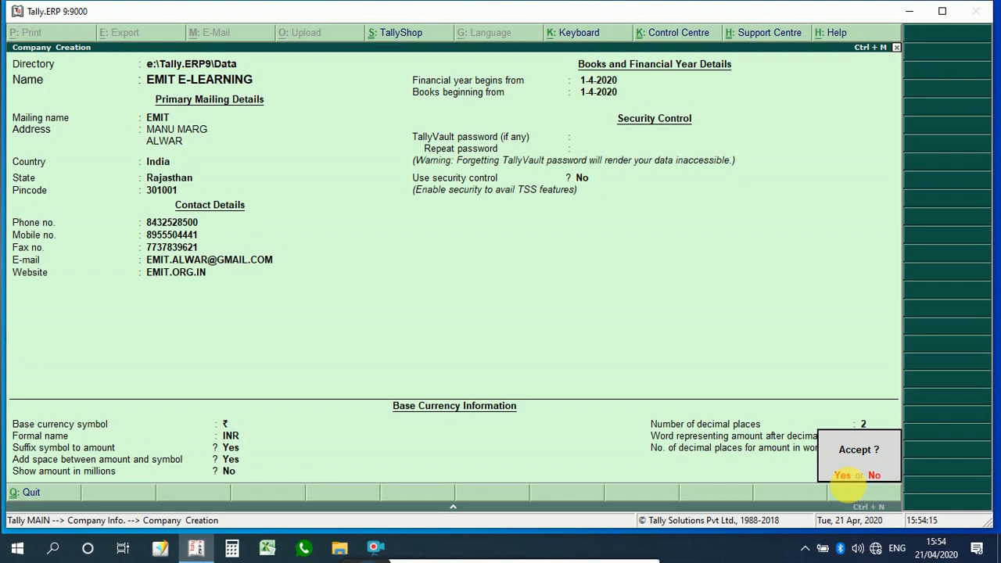
left_click(847, 477)
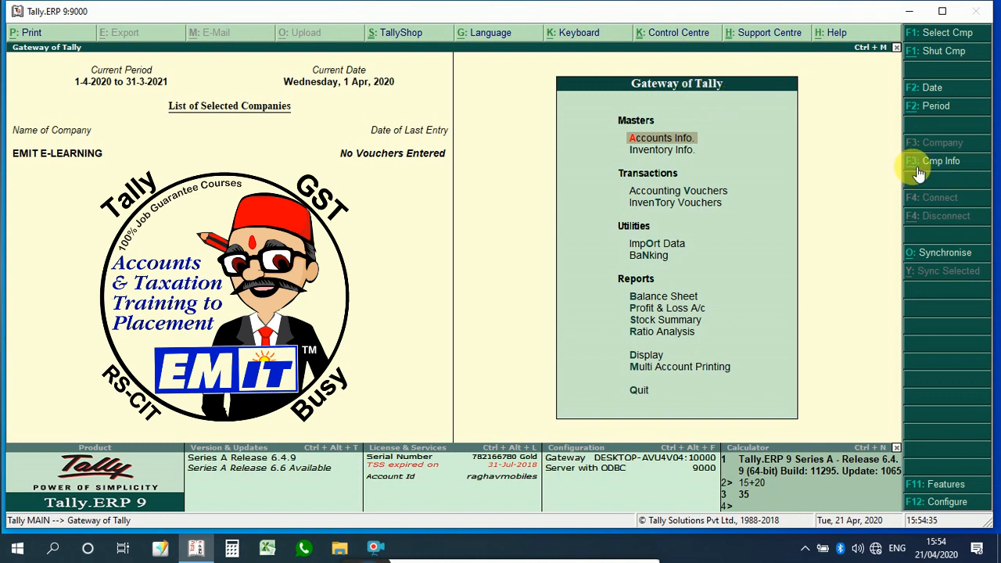
left_click(942, 164)
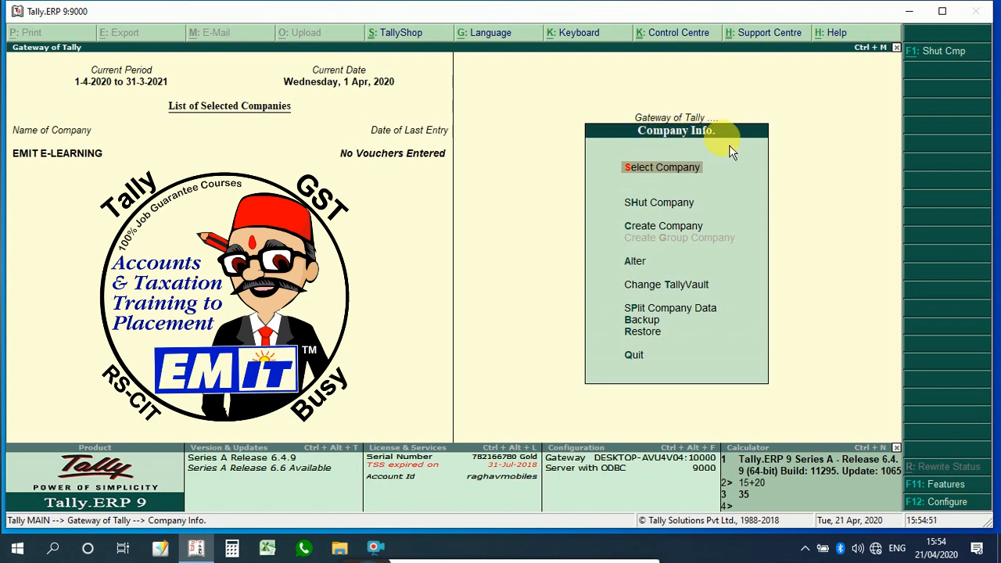
key("Escape")
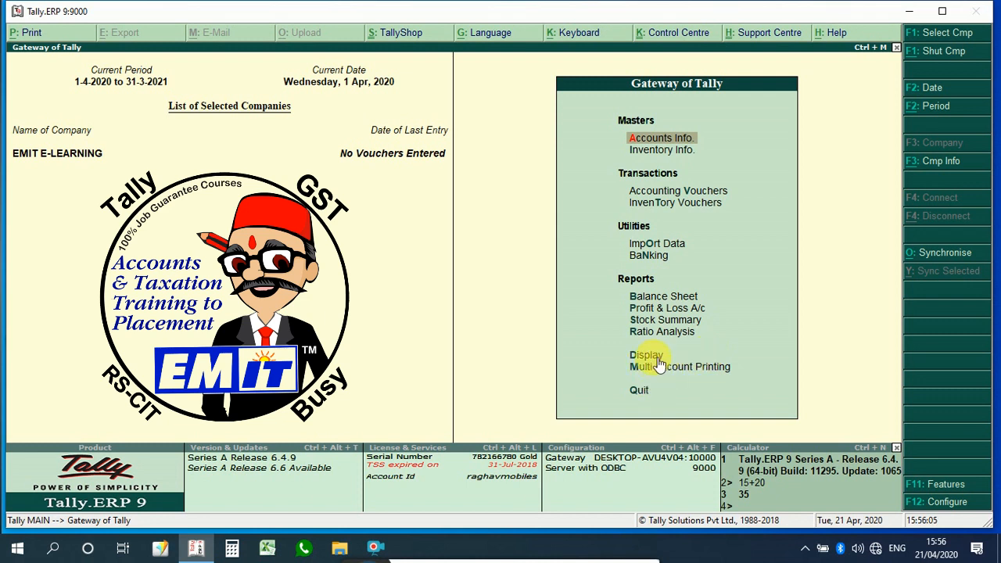
key("Down")
key("Down")
key("Down")
key("Down")
key("Down")
key("Down")
key("Down")
key("Down")
key("Down")
key("Down")
key("Down")
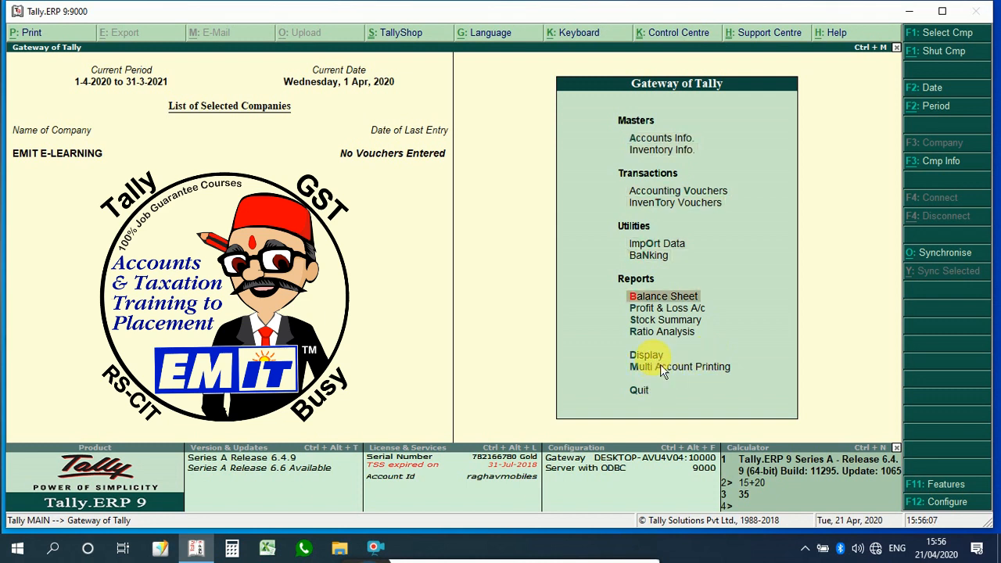
key("Up")
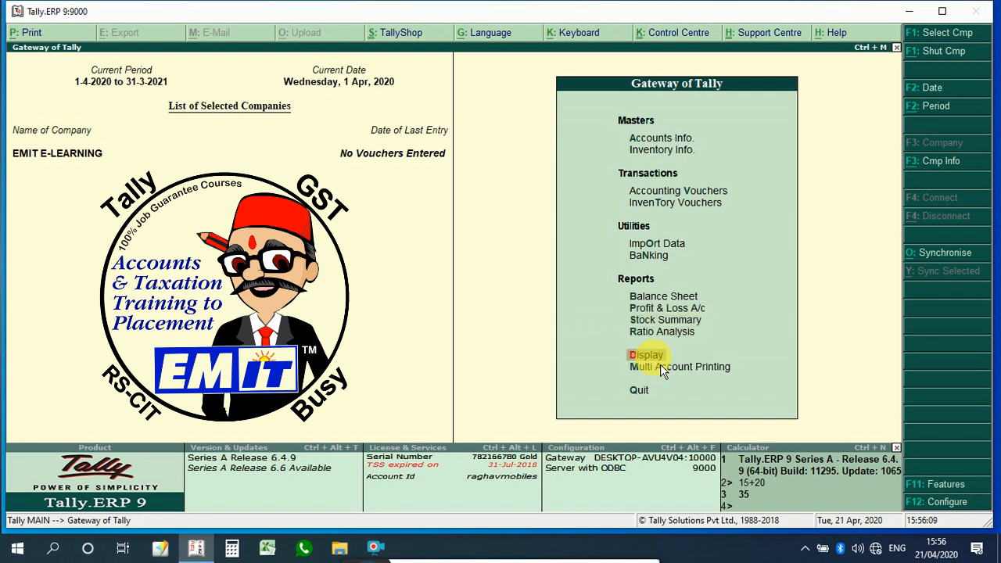
key("Return")
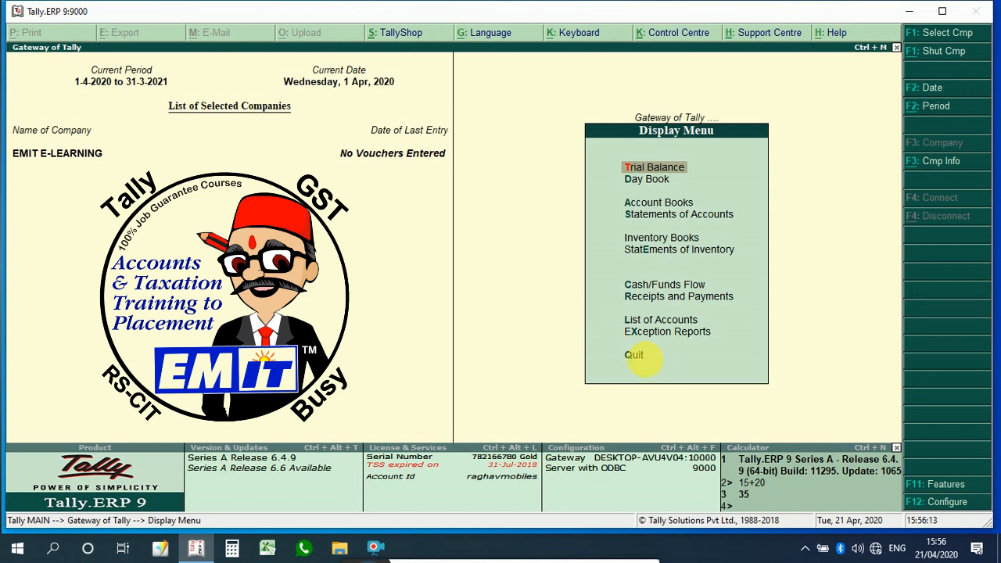
left_click(642, 365)
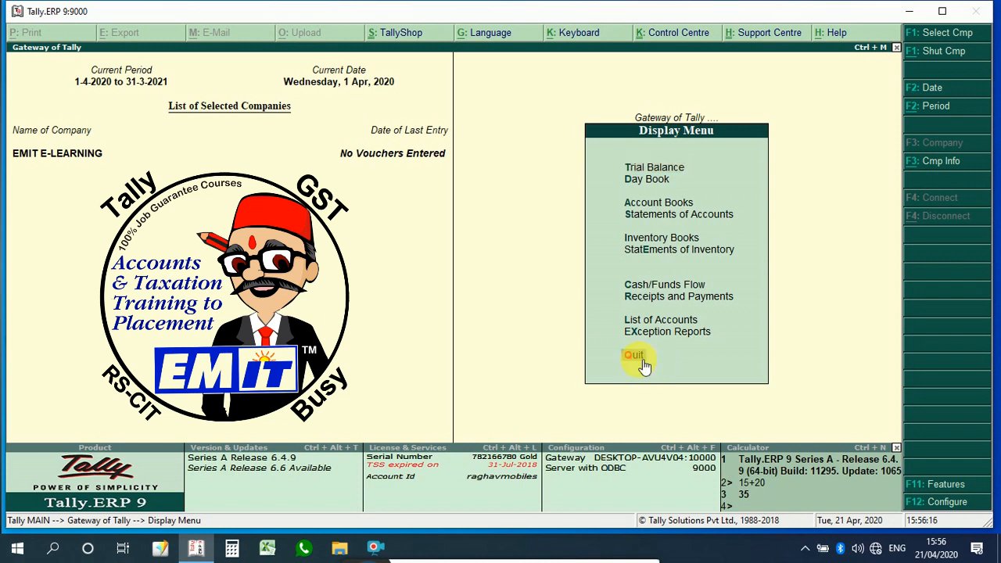
left_click(642, 364)
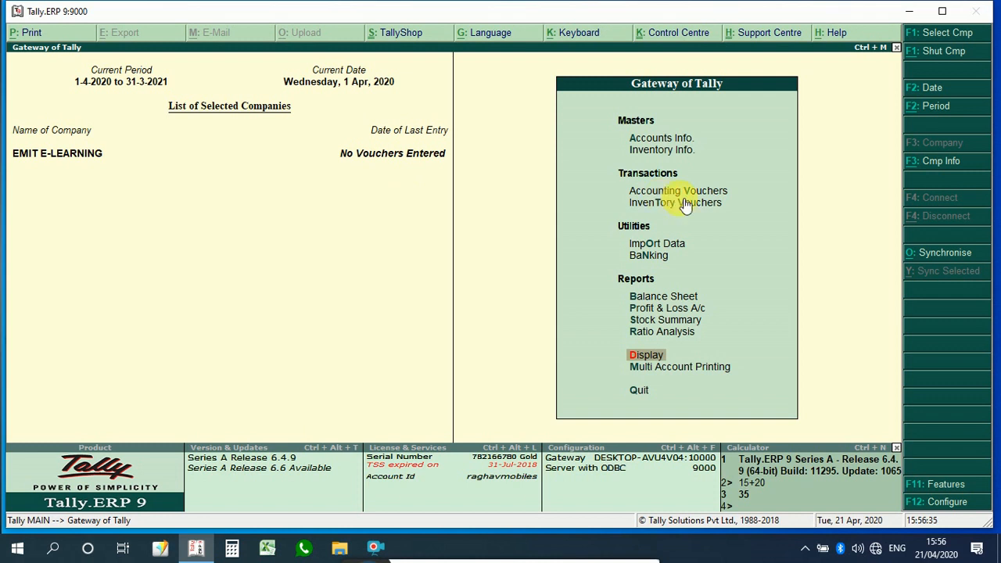
Step: Load the ACCOUNTING STOCK company alongside EMIT E-LEARNING
left_click(922, 163)
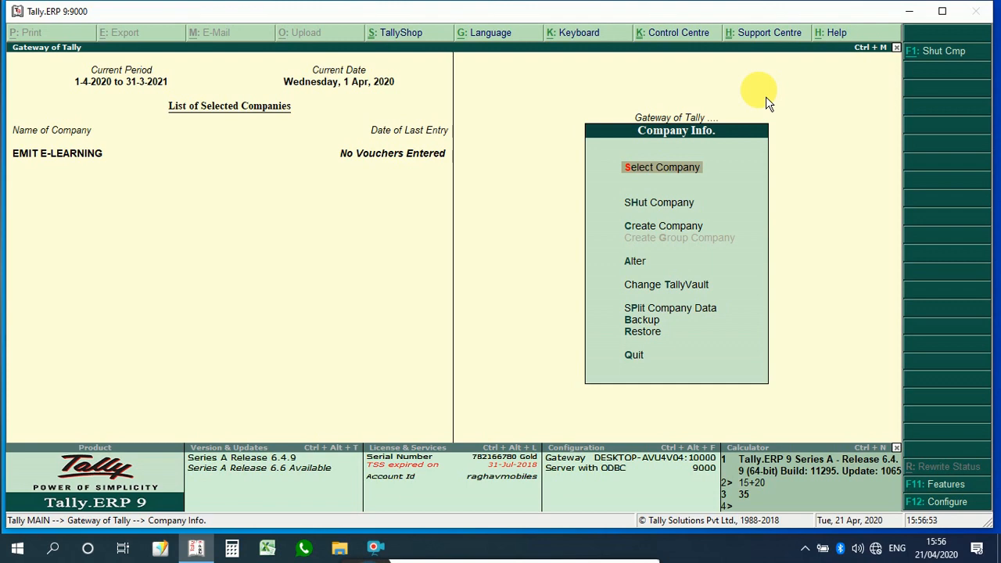
key("Return")
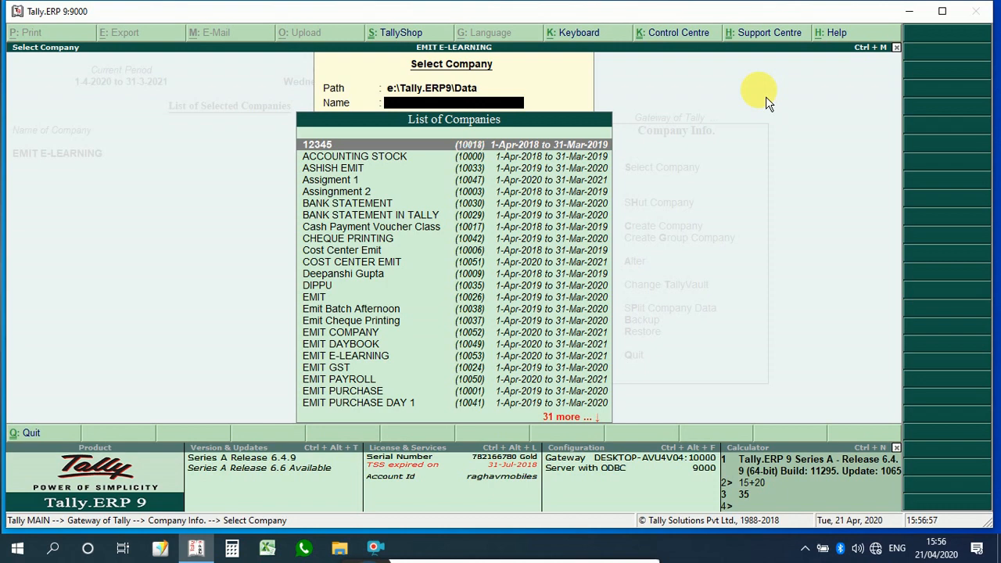
key("Down")
key("Return")
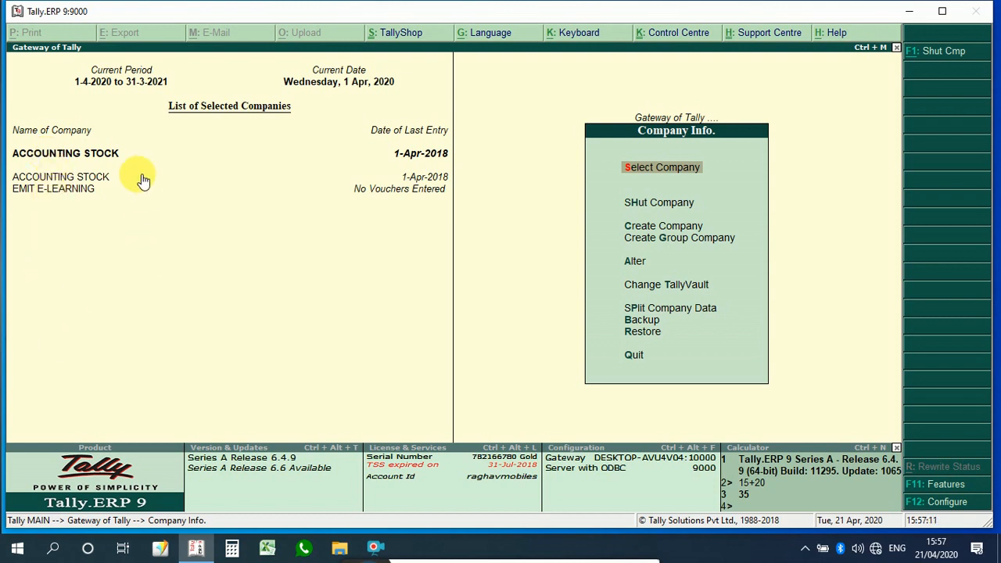
Step: Switch the active company between the two loaded companies, ending on EMIT E-LEARNING
left_click(66, 192)
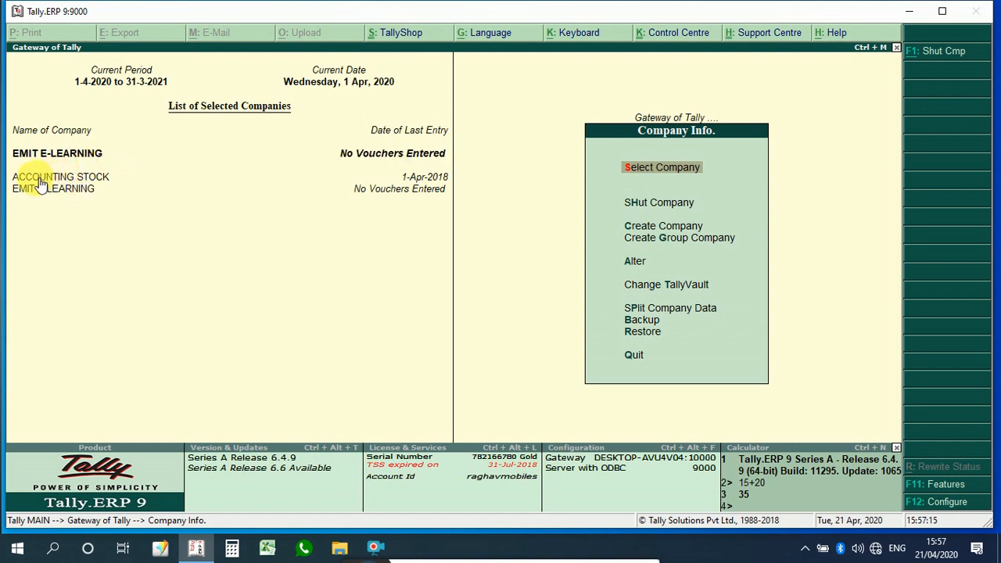
left_click(82, 181)
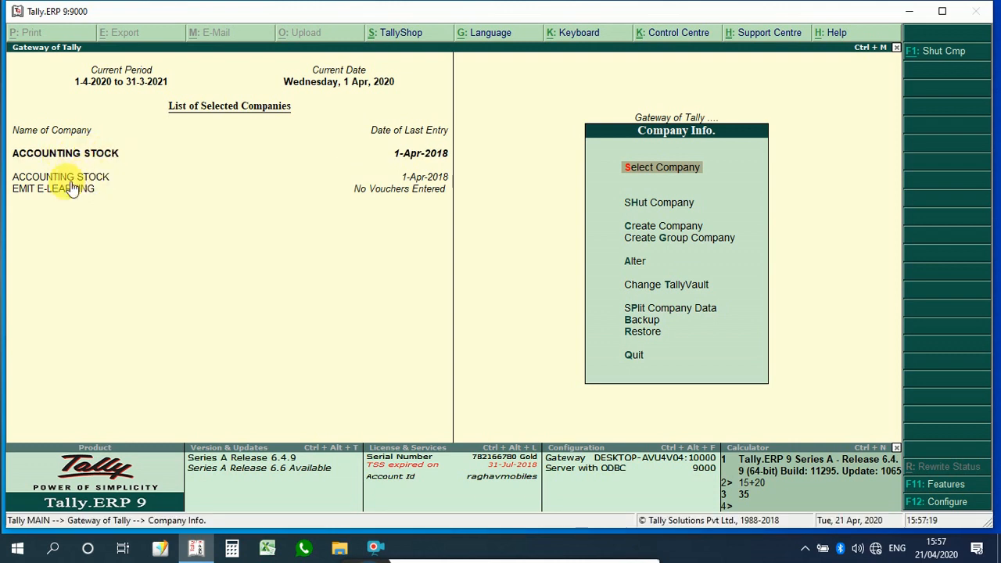
left_click(56, 192)
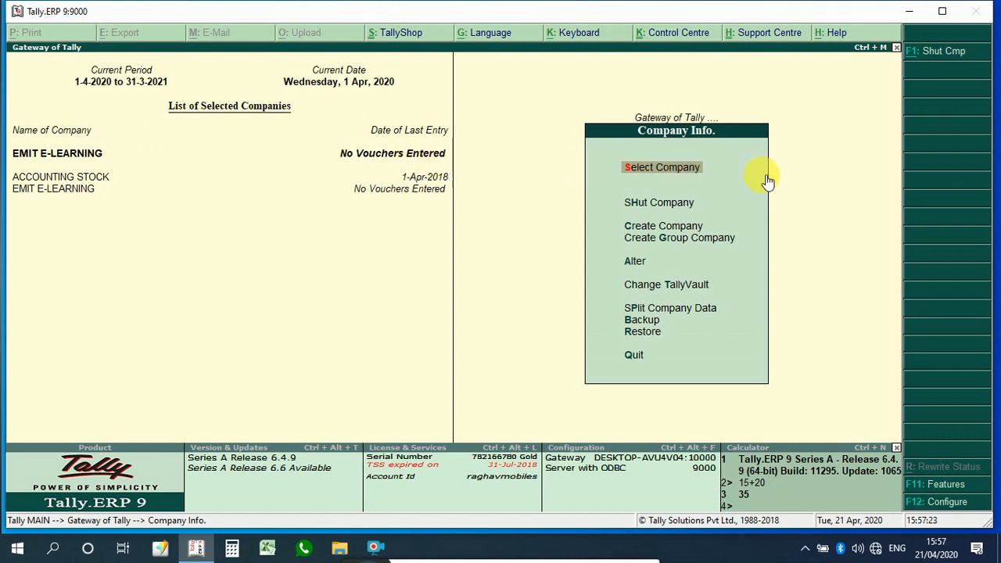
Step: Shut the ACCOUNTING STOCK company
key("Down")
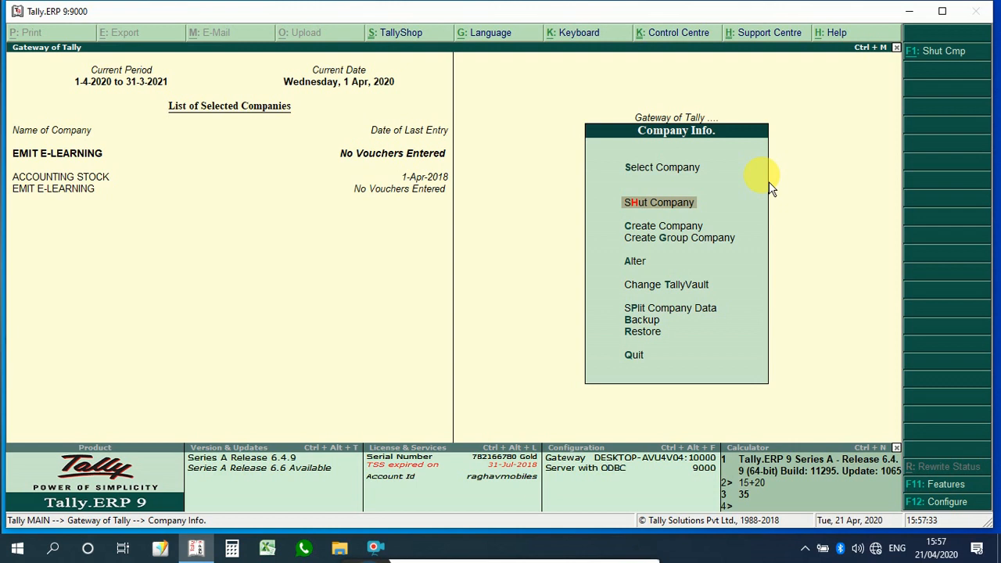
key("Return")
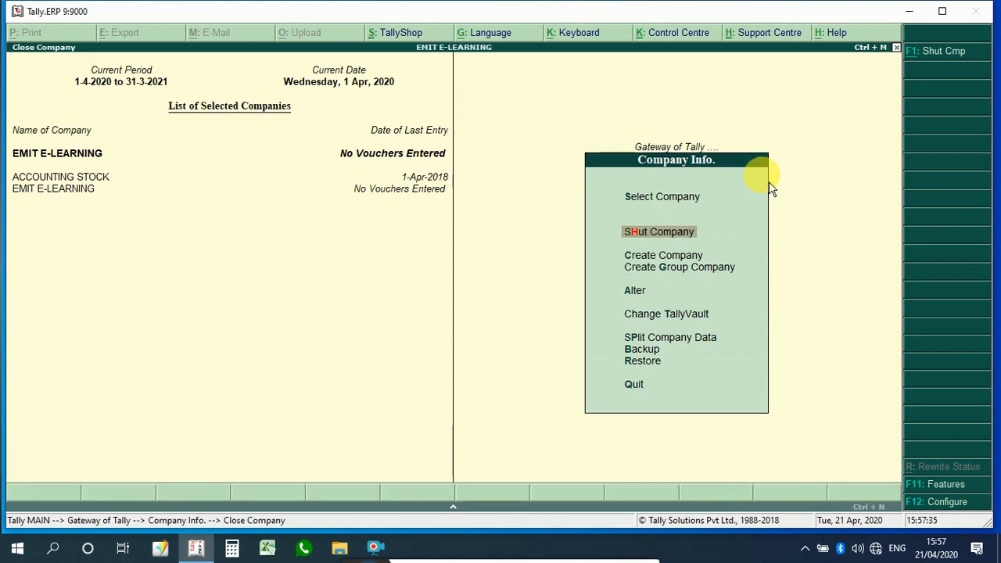
key("Up")
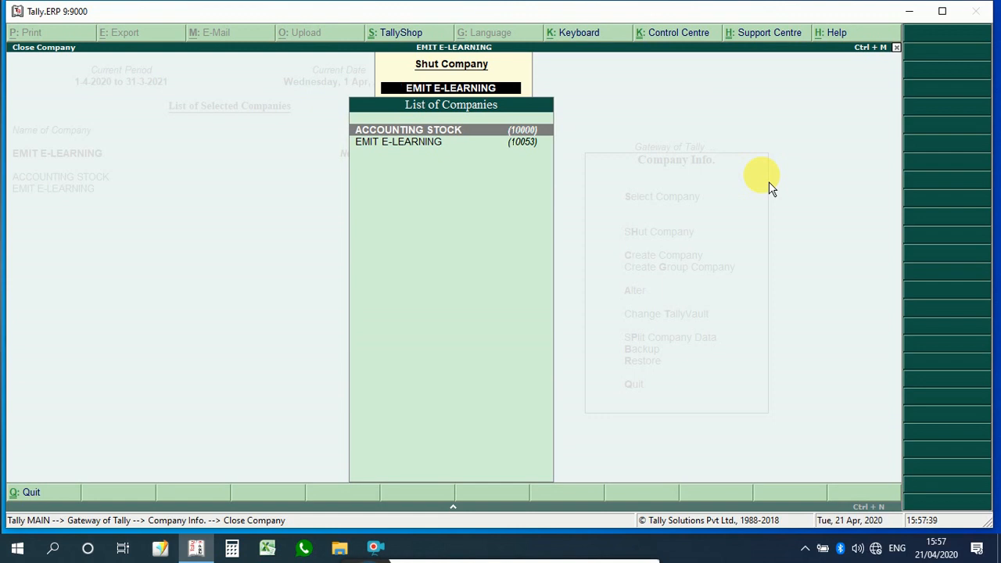
key("Return")
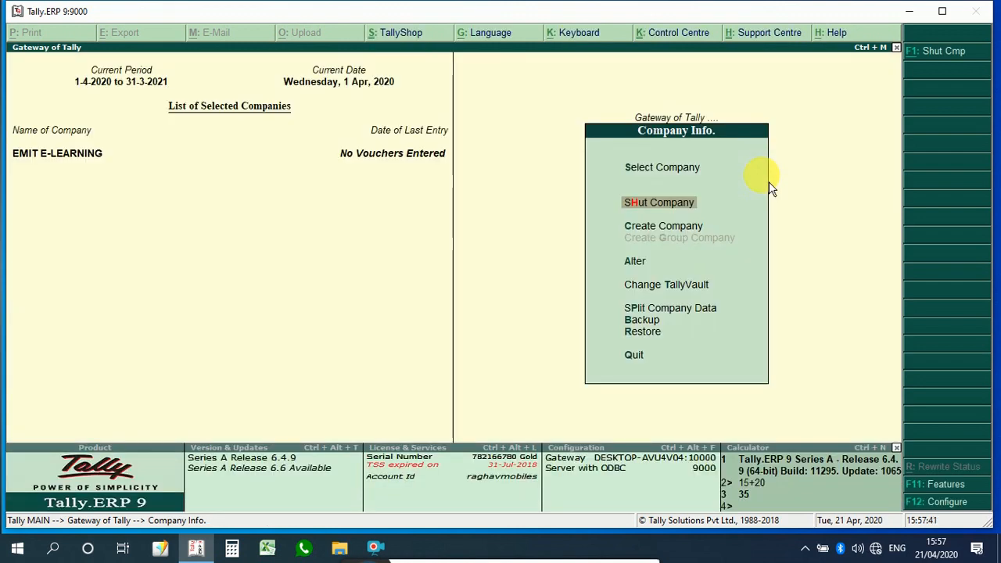
Step: Open the EMIT E-LEARNING company for alteration
key("Down")
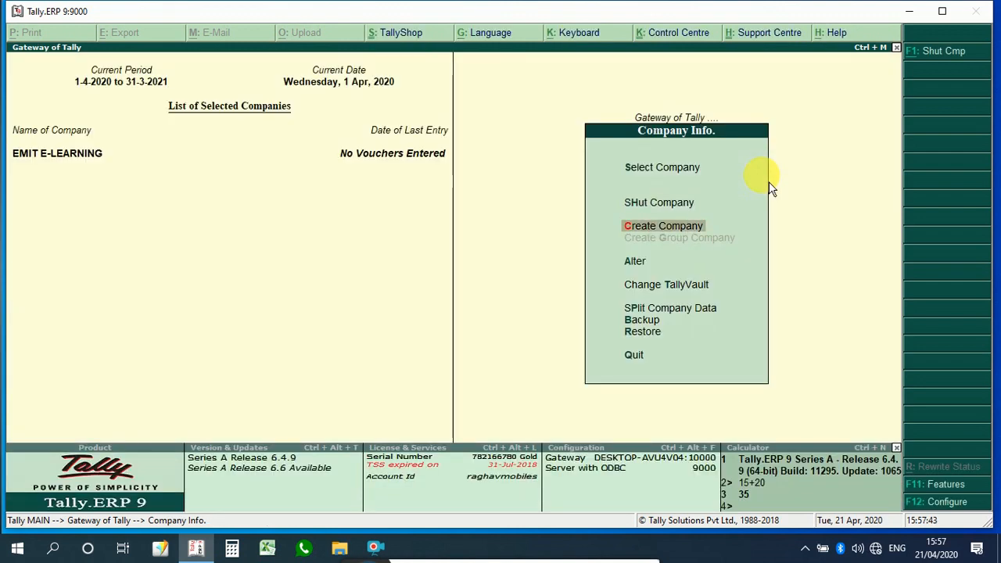
key("Down")
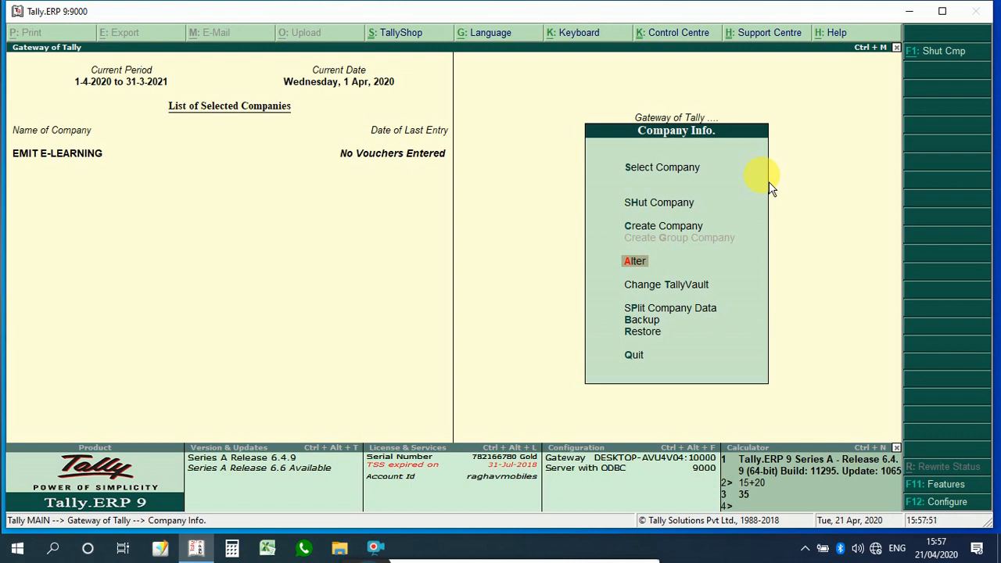
key("Return")
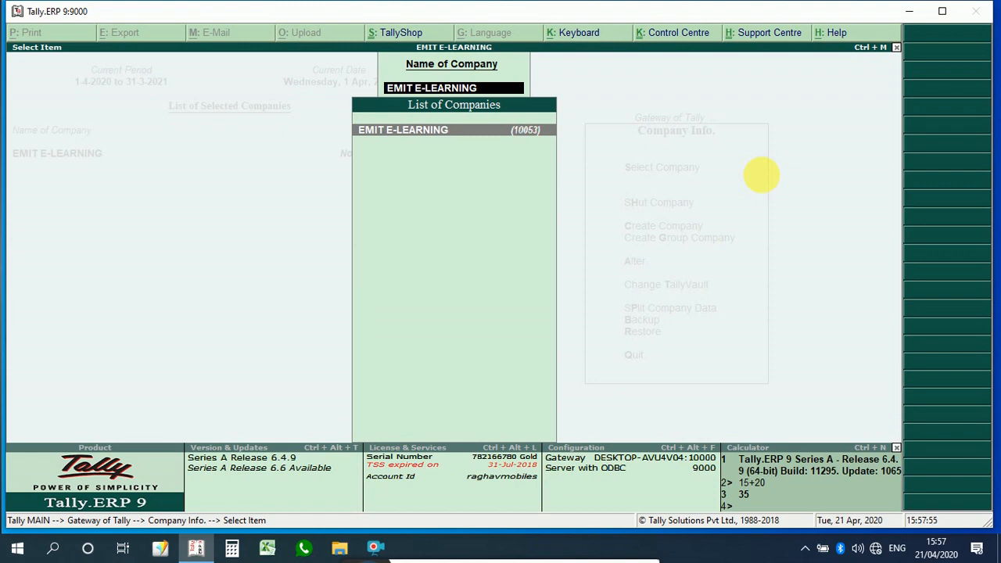
key("Return")
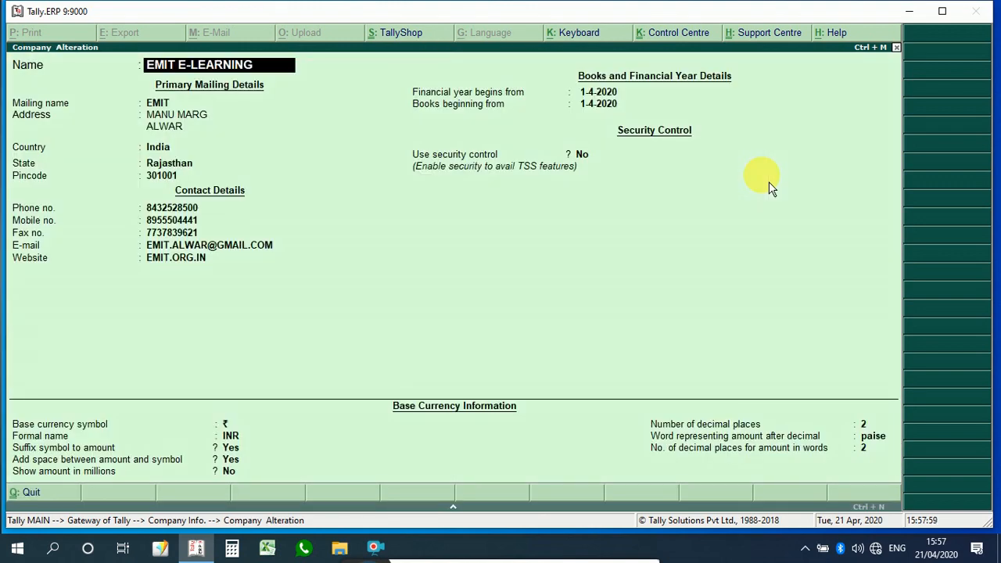
Step: Move down to the Fax no. field, enter the company's new fax number, and accept the company alteration
key("Return")
key("Return")
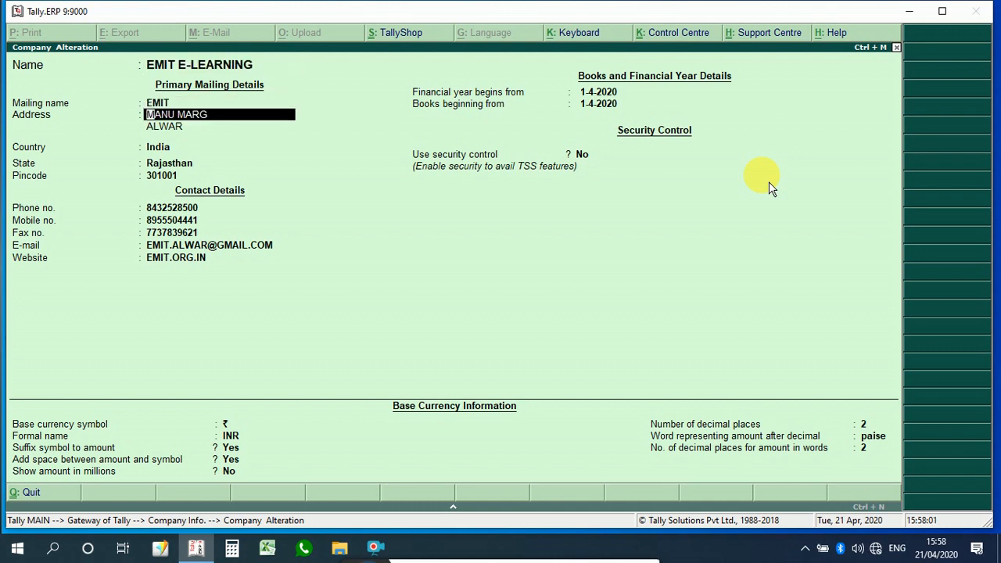
key("Return")
key("Return")
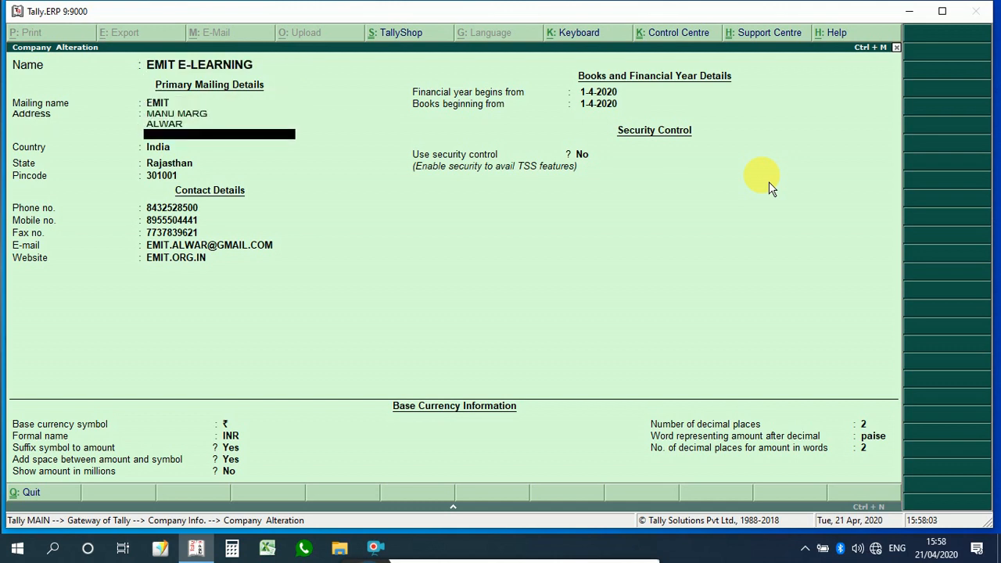
key("Return")
key("Return")
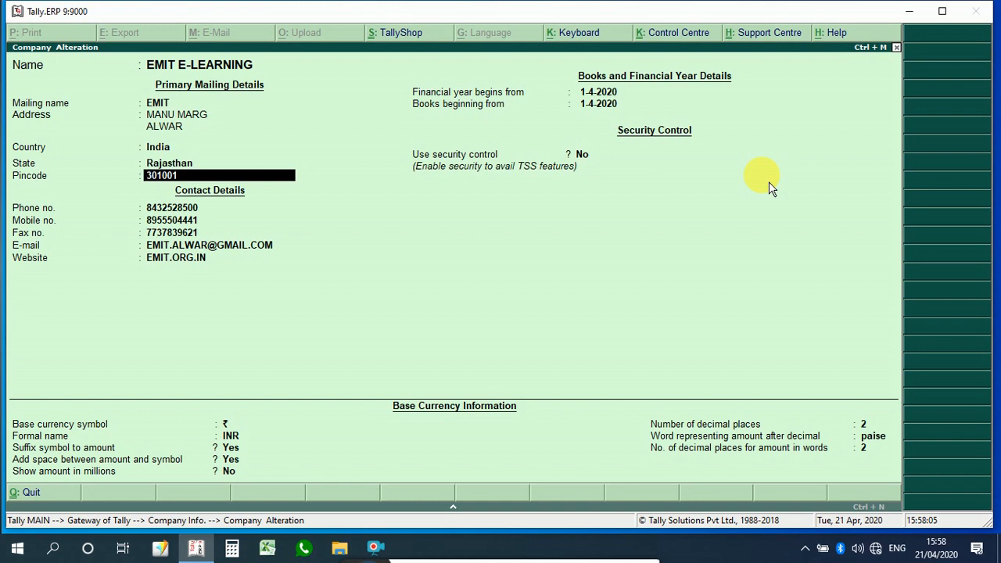
key("Return")
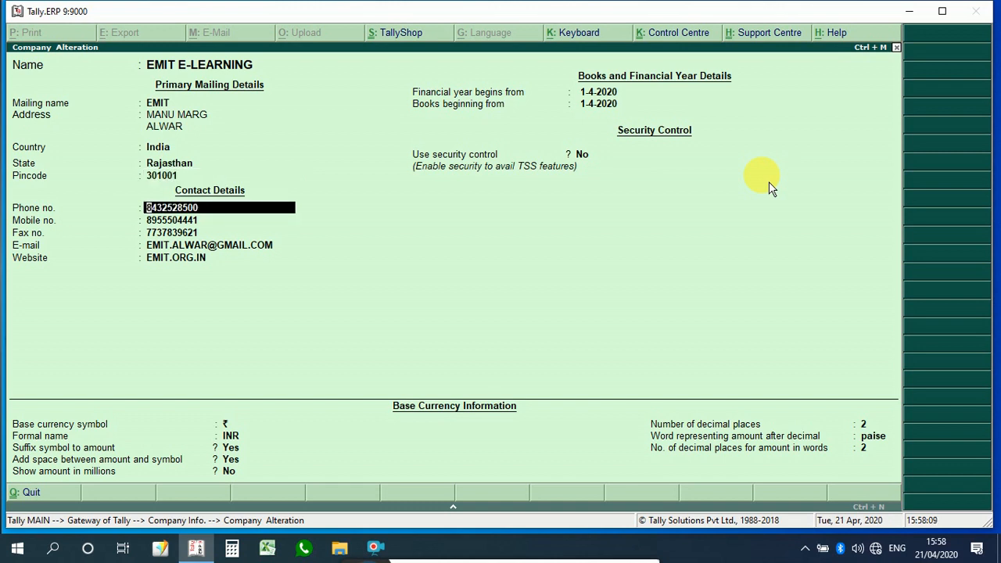
key("Return")
key("Return")
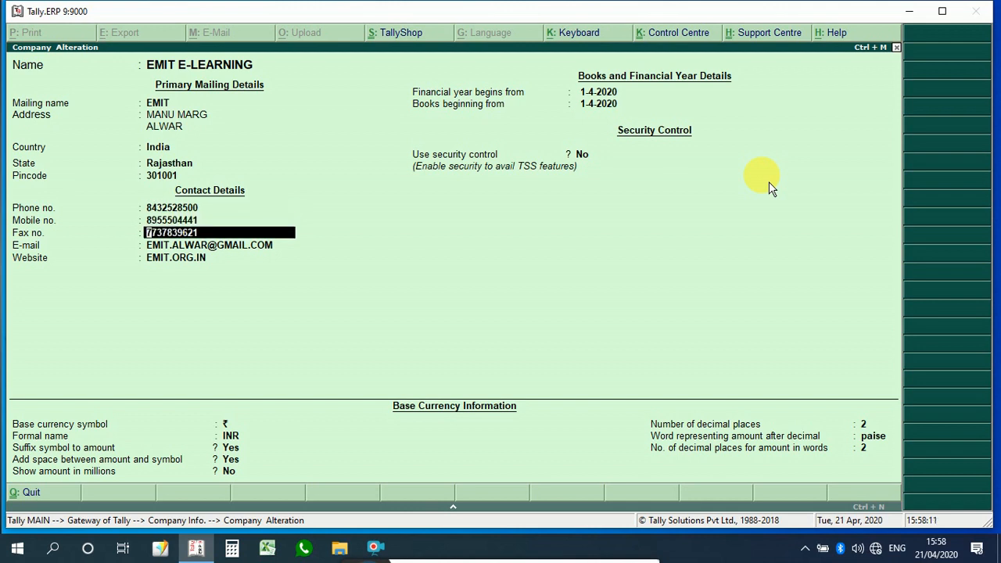
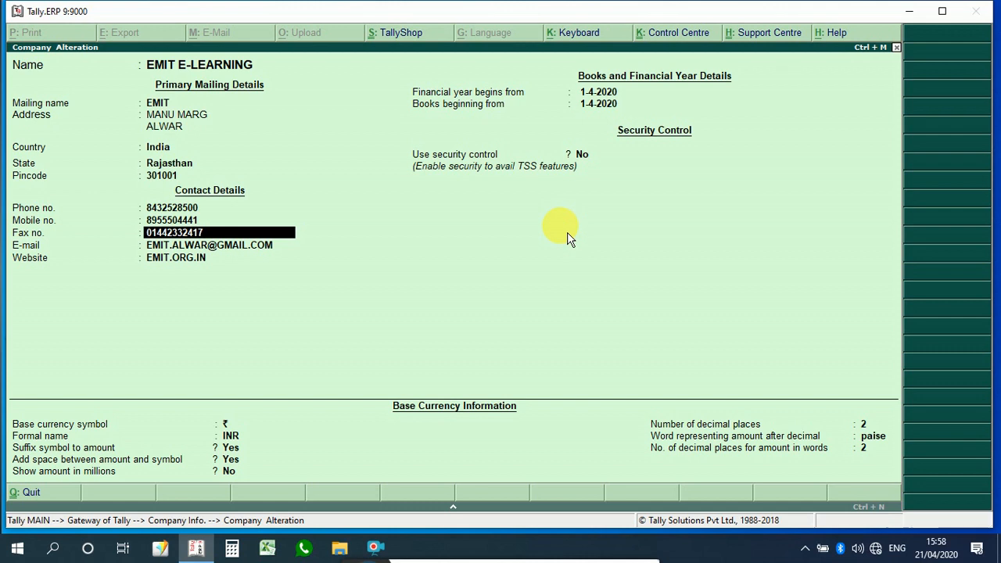
key("Return")
key("Return")
key("Return")
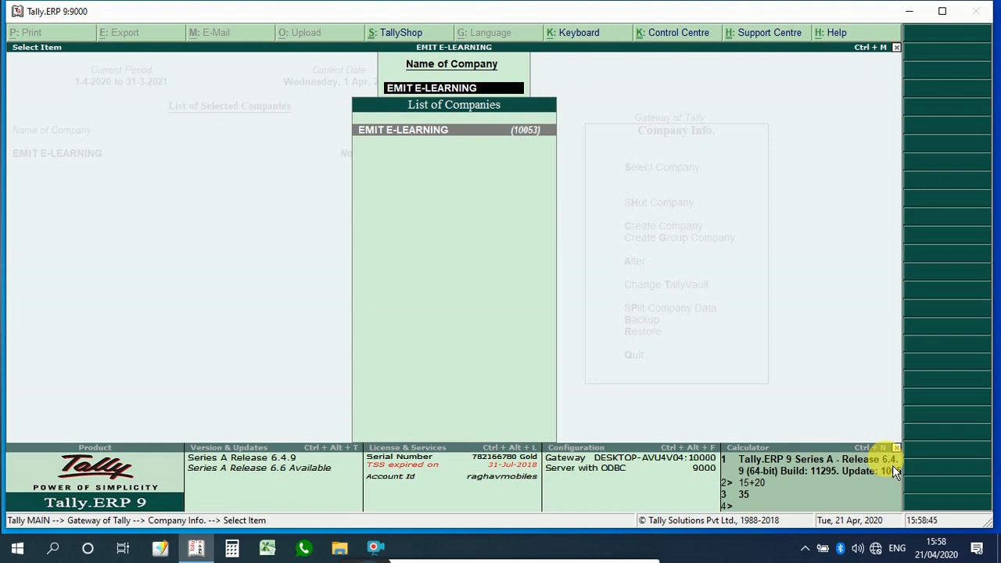
Step: Reopen EMIT E-LEARNING's alteration screen to review the saved details, then quit back to the Gateway of Tally
key("Return")
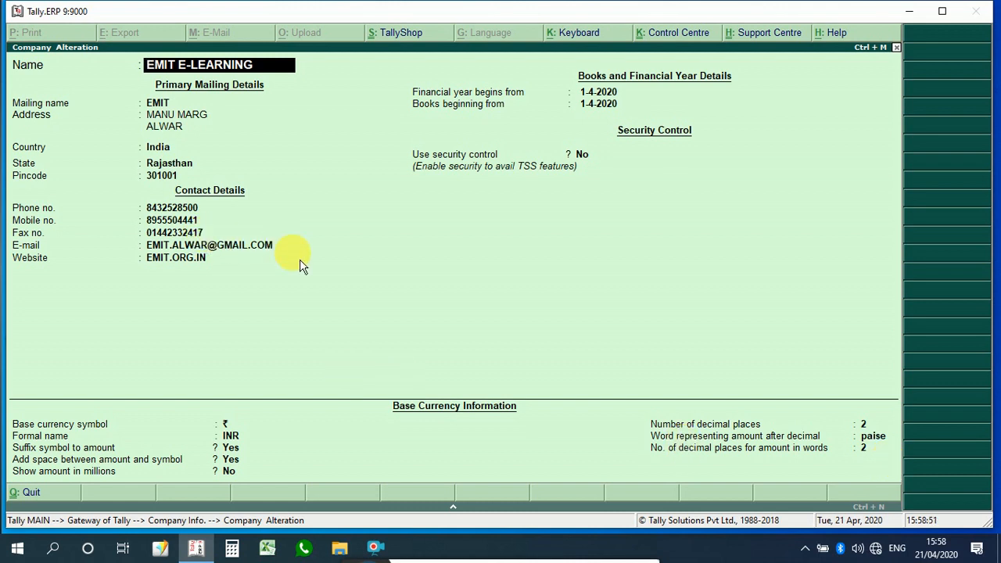
key("Escape")
key("y")
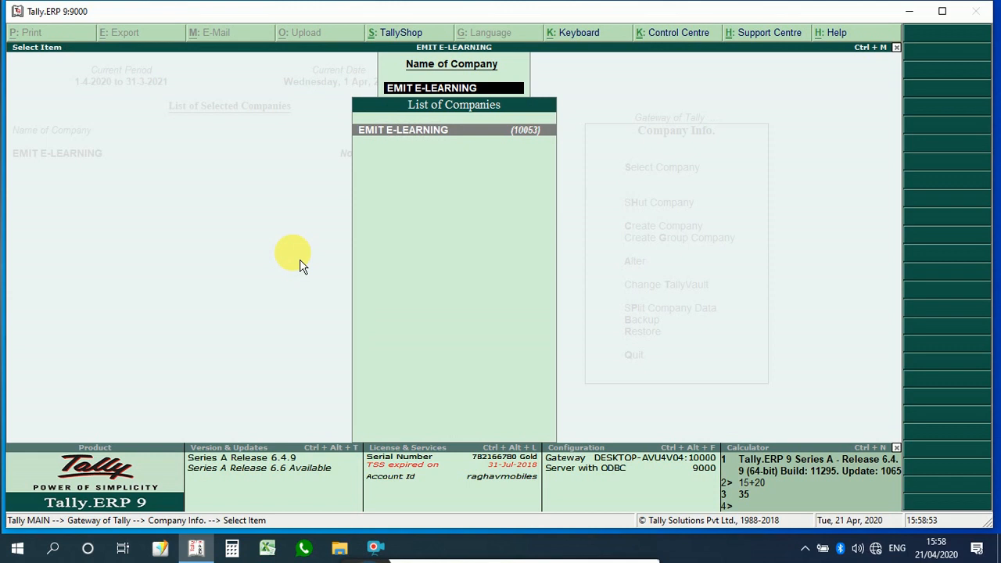
key("Escape")
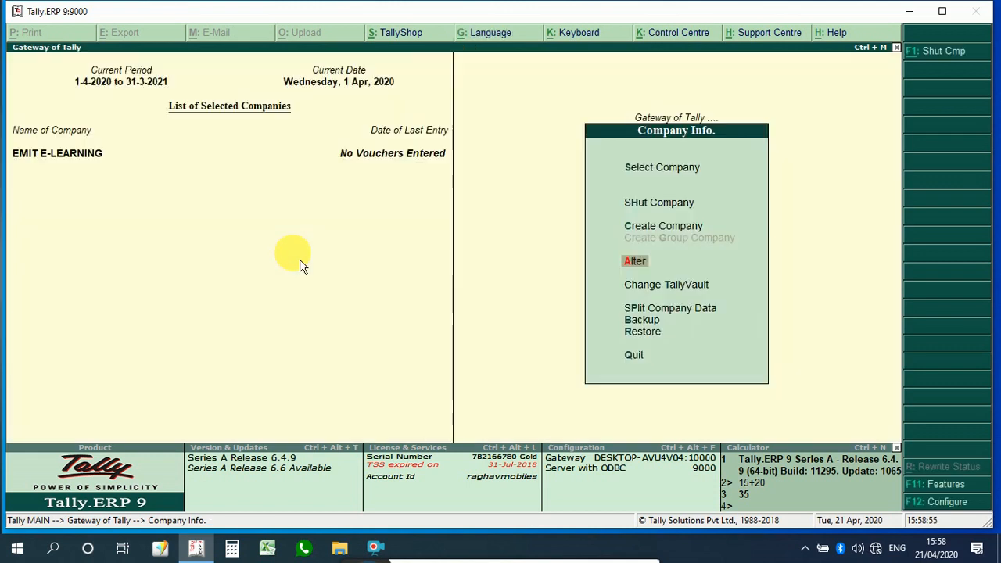
key("Escape")
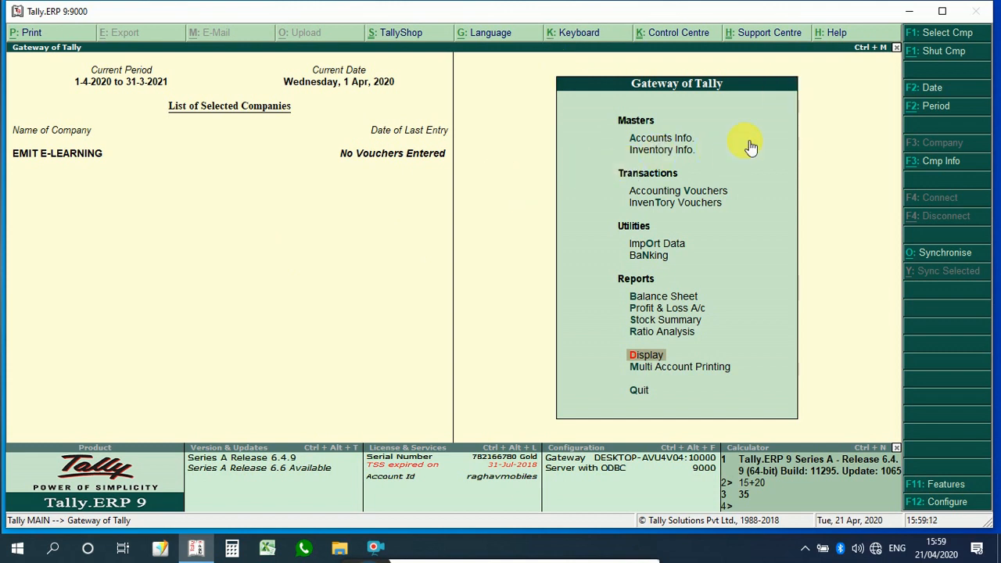
Step: Shut EMIT E-LEARNING and load it again from the company list in e:\Tally.ERP9\Data
left_click(922, 54)
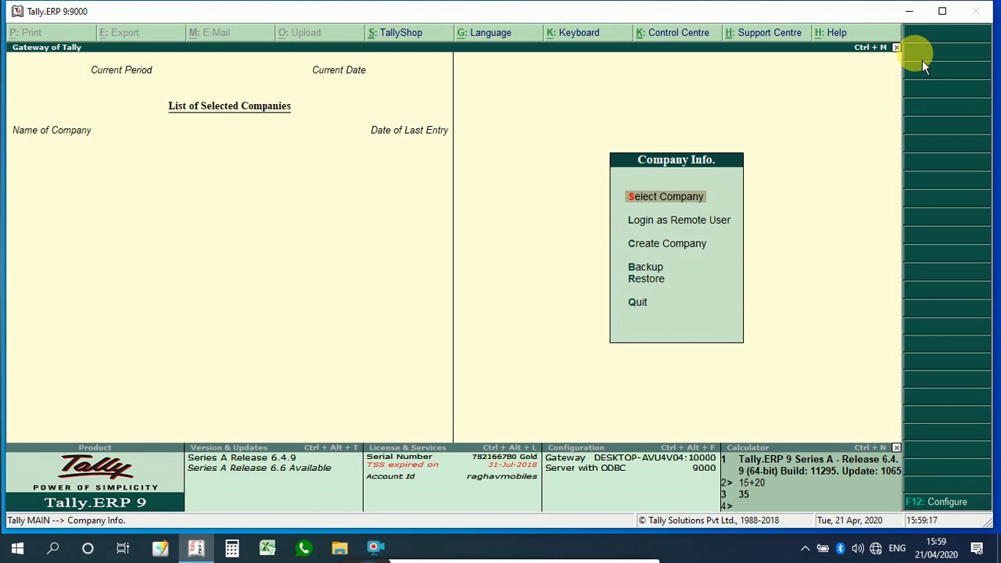
key("Return")
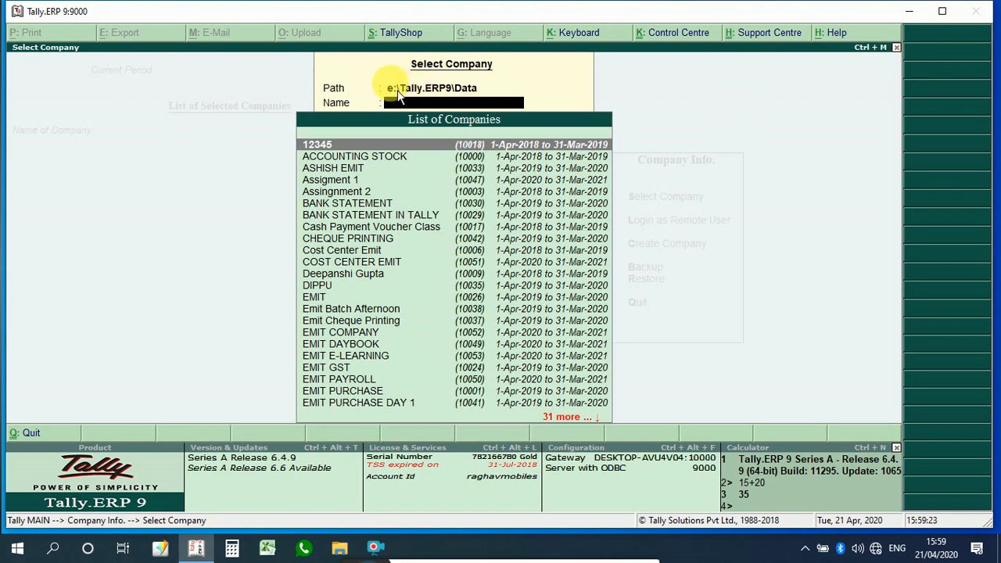
key("BackSpace")
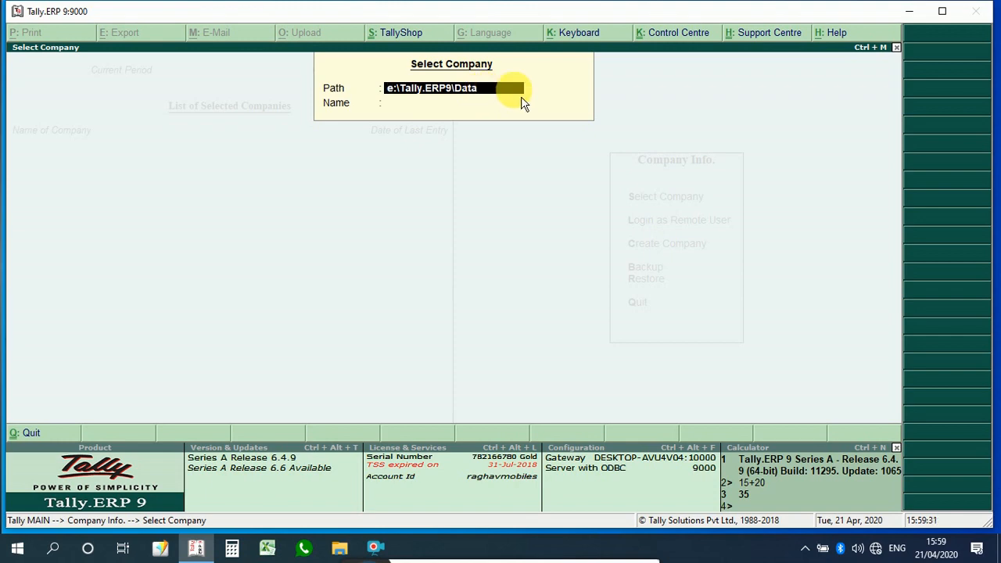
key("Return")
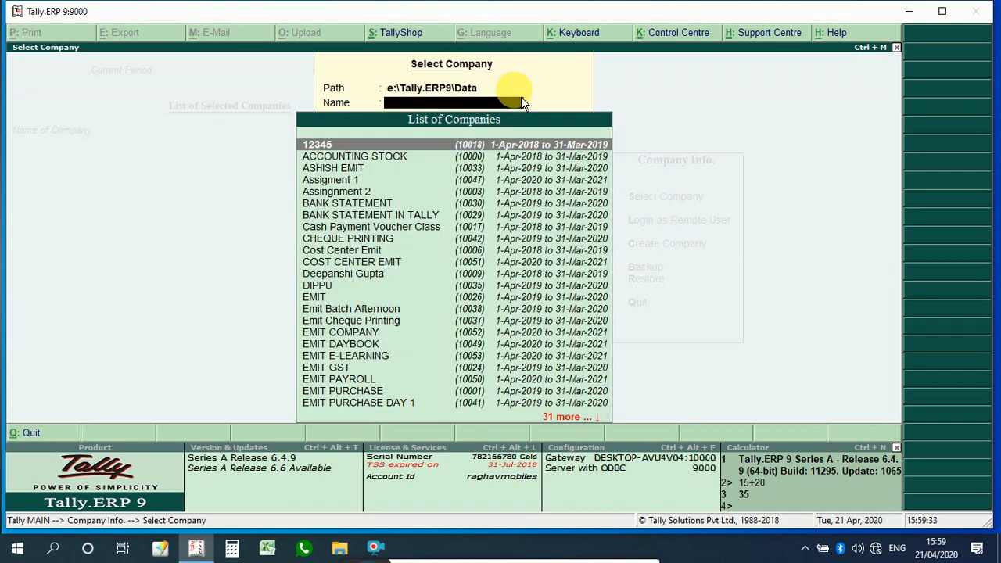
type("EMIT")
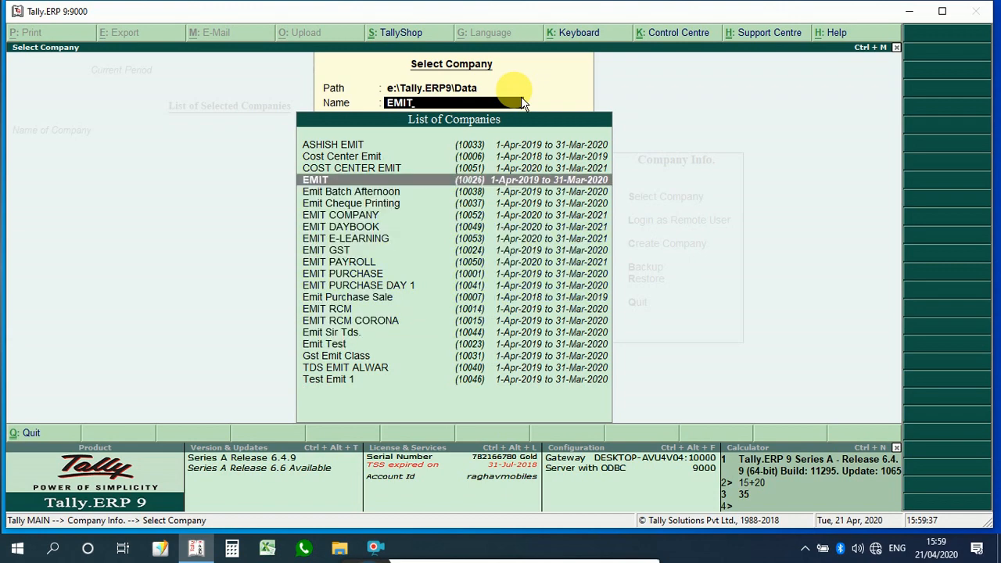
key("Down")
key("Down")
key("Down")
key("Down")
key("Down")
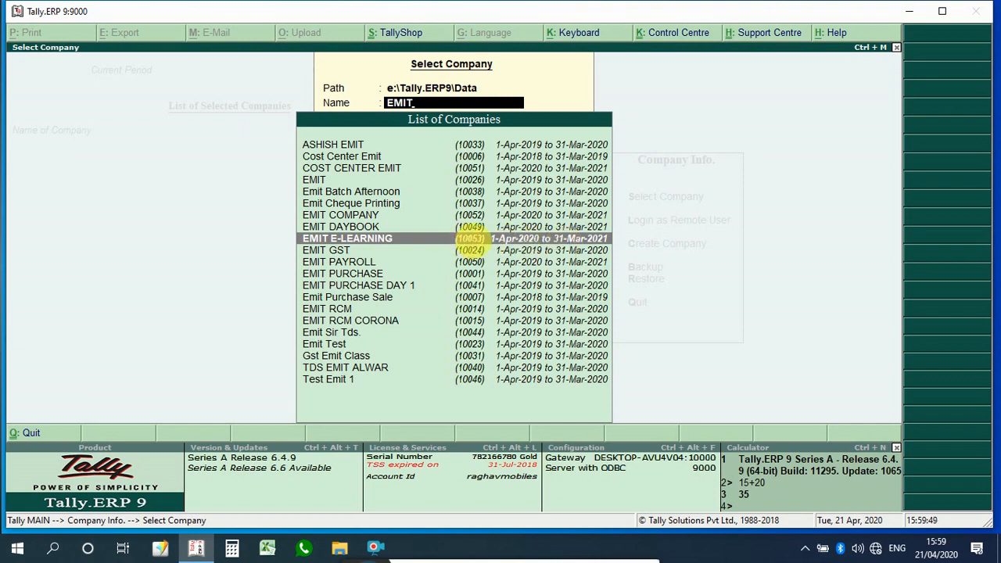
left_click(476, 247)
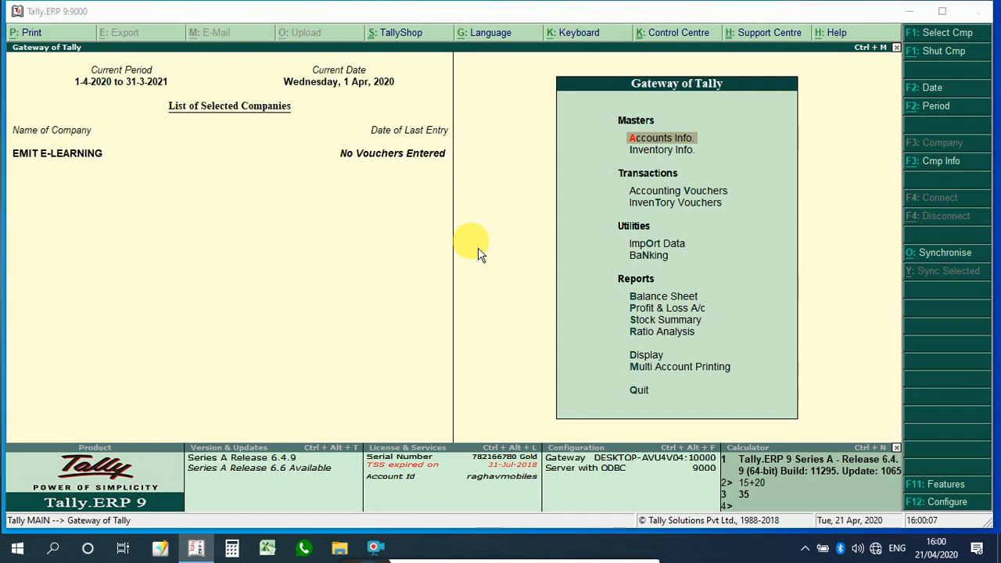
Step: Browse in File Explorer to E:\Tally.ERP9\Data and locate the company's data folder 10053, then close the window
key("super+e")
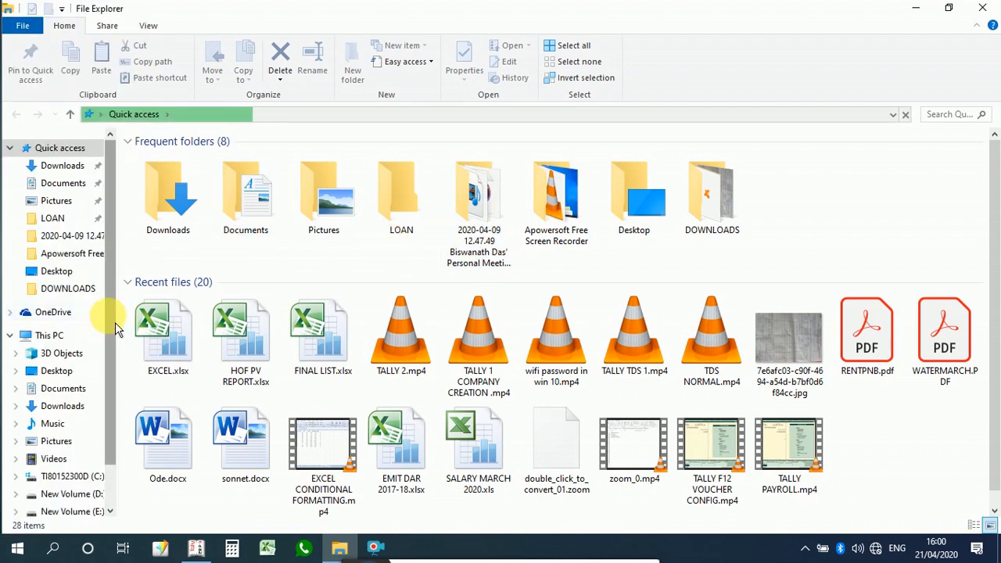
scroll(111, 329, "down", 2)
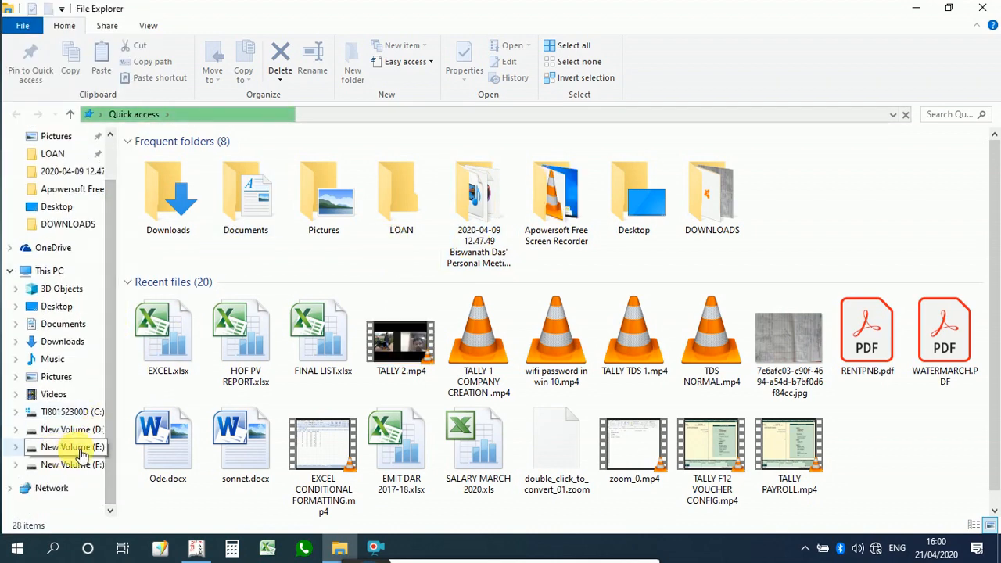
left_click(75, 447)
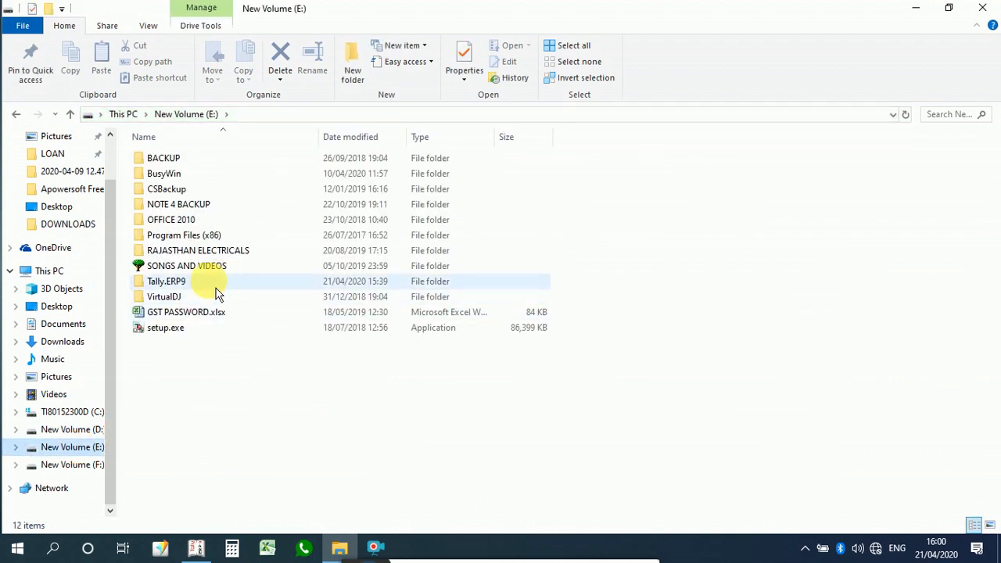
double_click(217, 287)
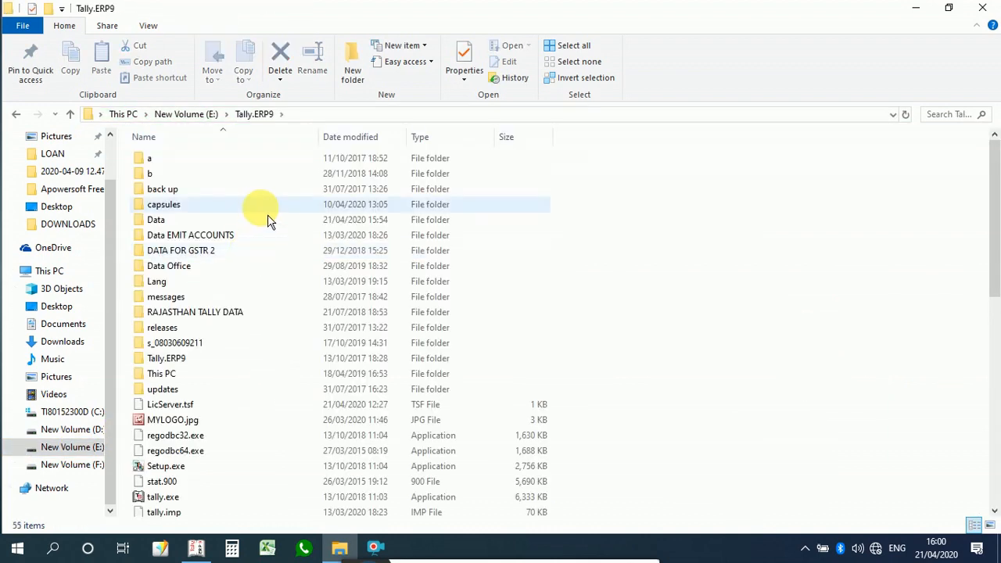
left_click(162, 227)
double_click(161, 227)
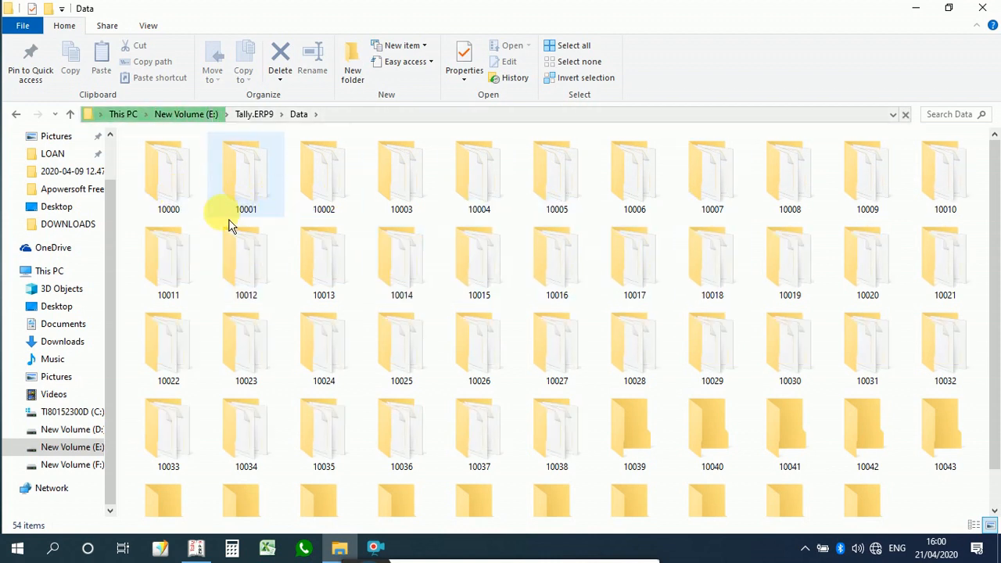
mouse_move(174, 223)
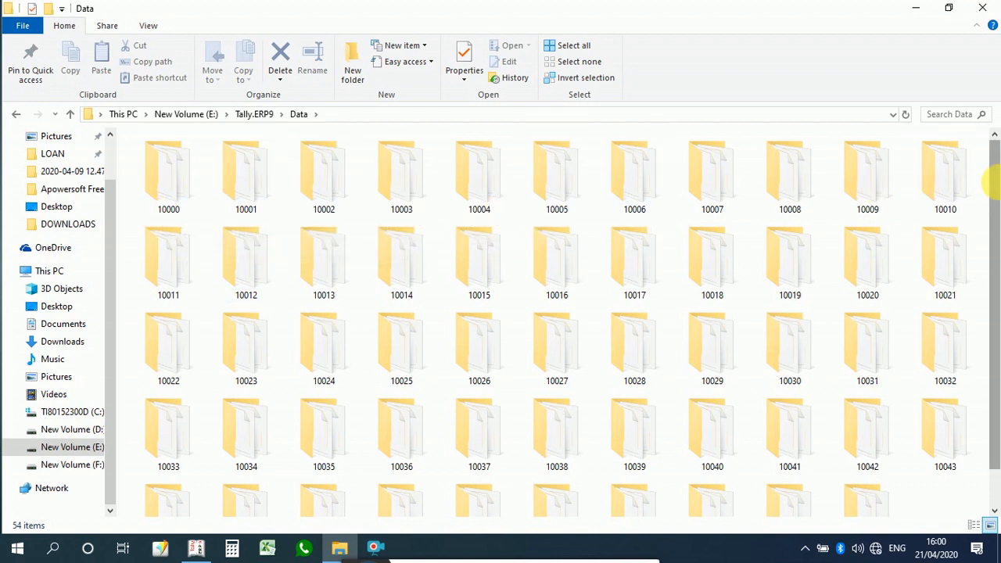
scroll(993, 183, "down", 1)
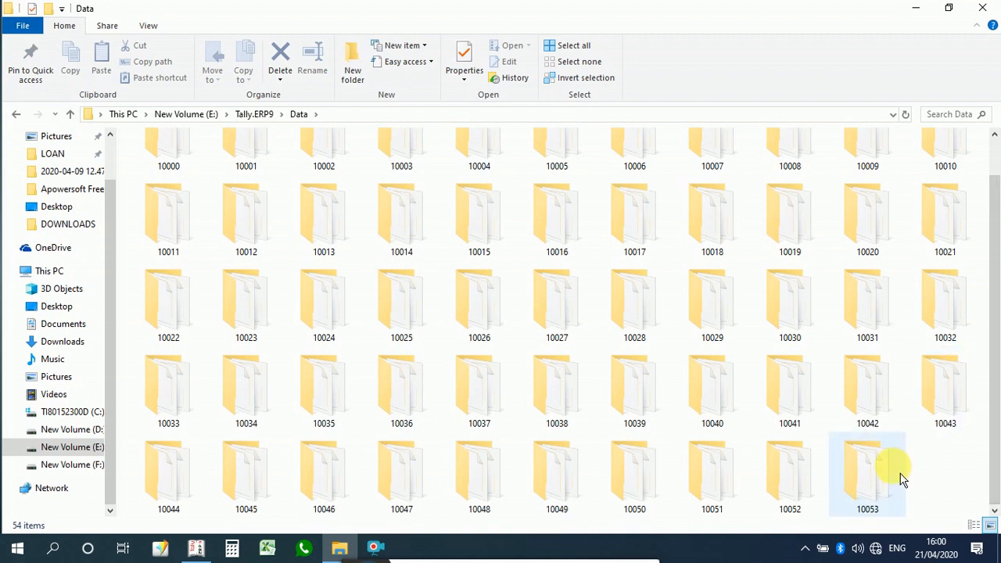
mouse_move(884, 516)
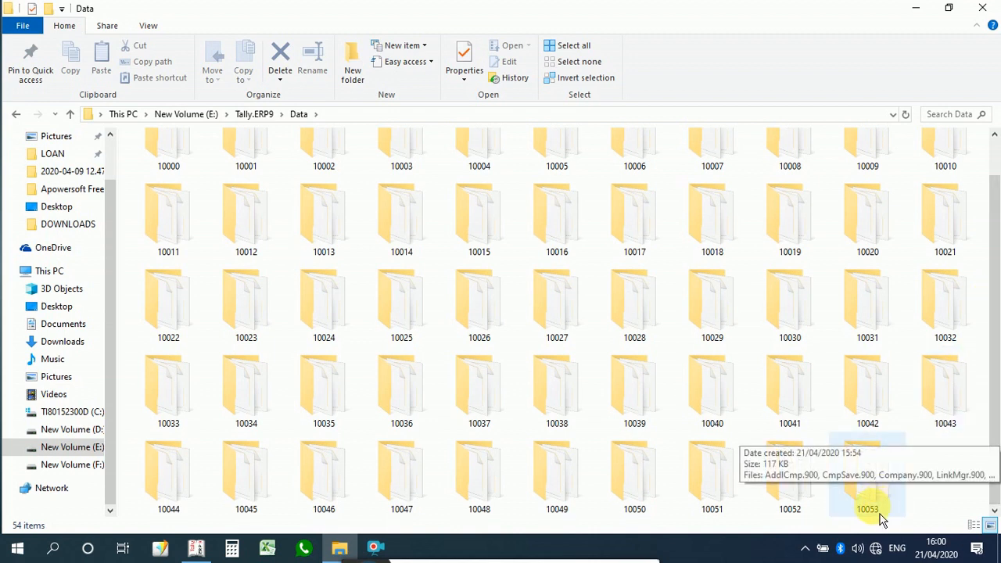
left_click(872, 522)
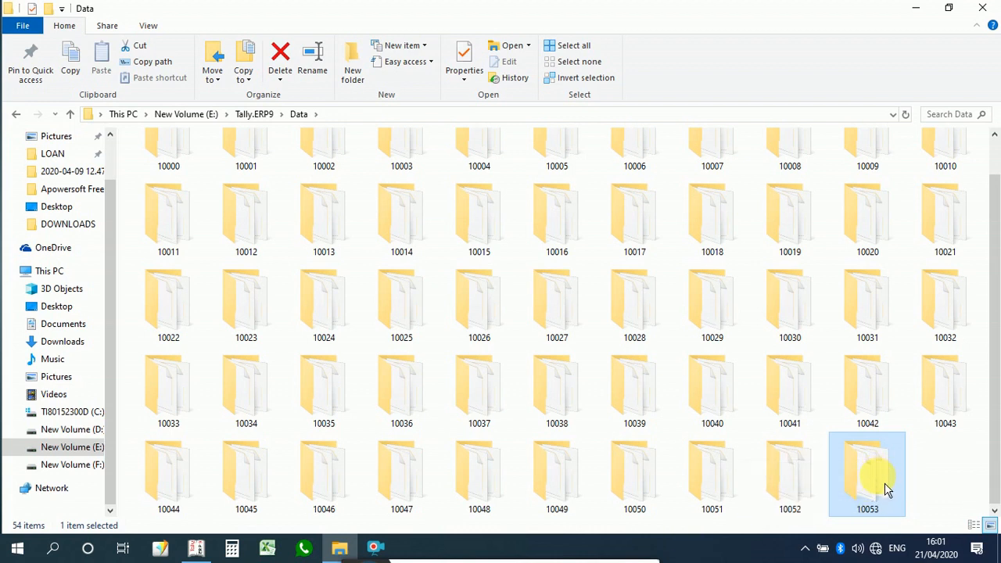
mouse_move(885, 489)
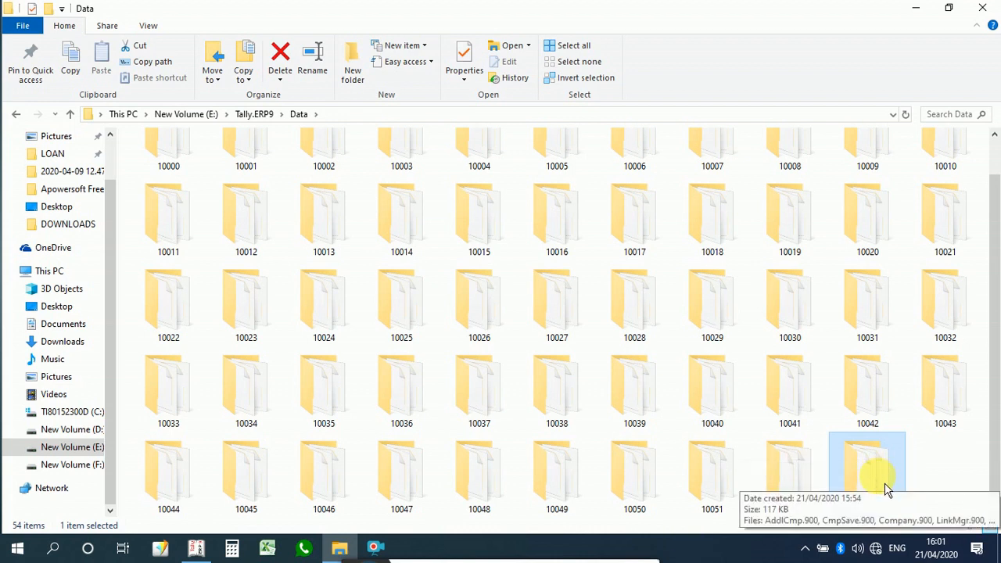
left_click(988, 18)
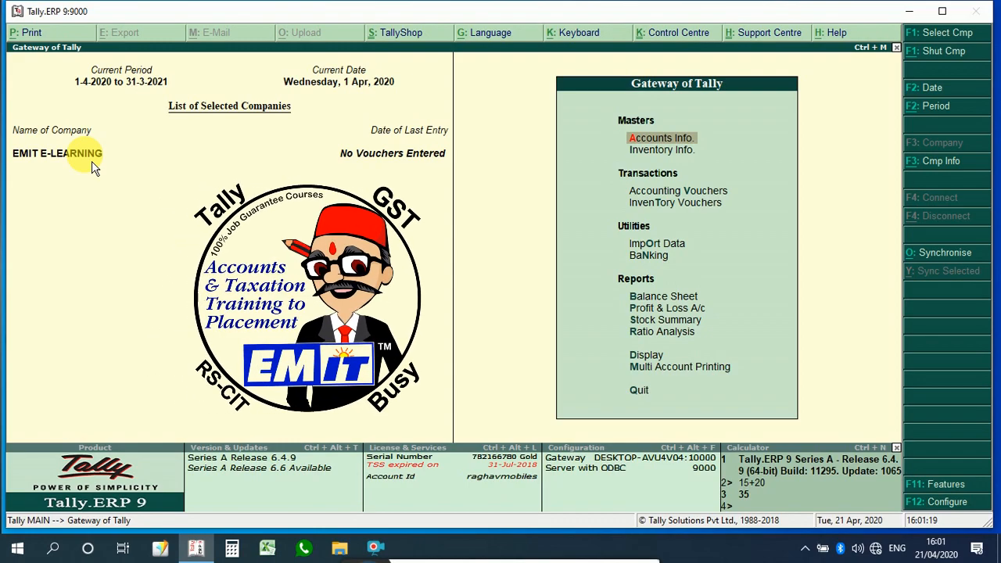
Step: Open EMIT E-LEARNING for alteration again from the company information menu
left_click(929, 174)
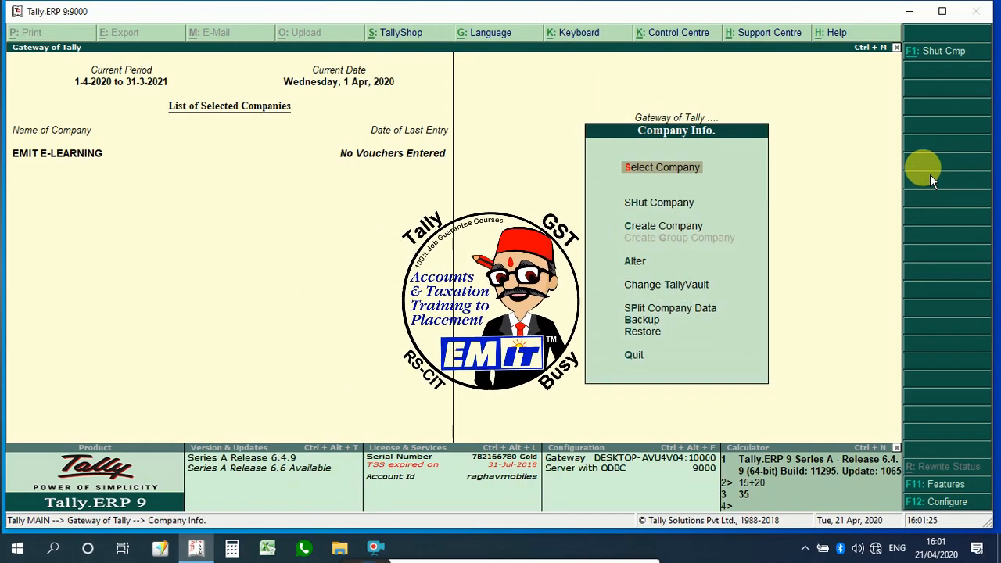
key("Down")
key("Down")
key("Down")
key("s")
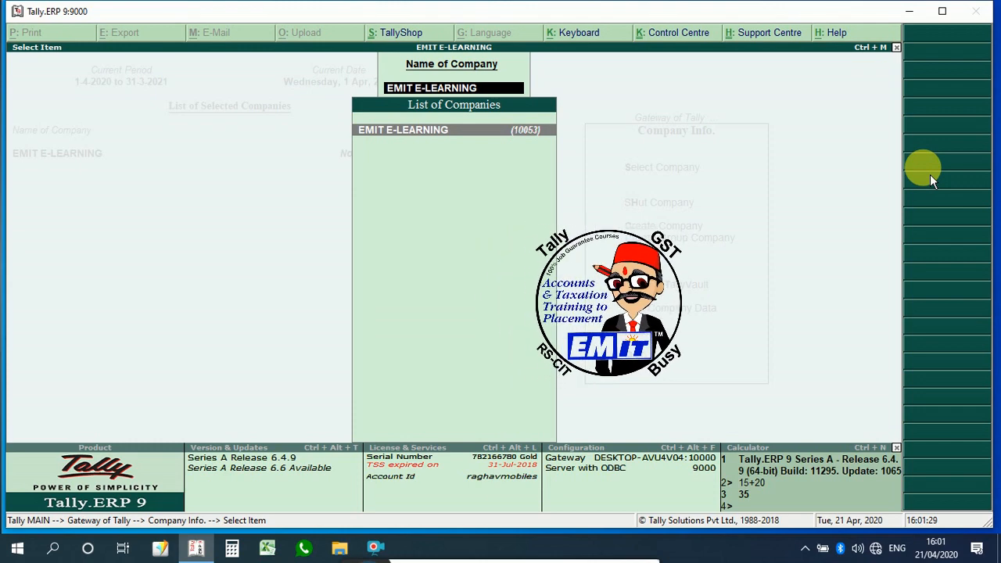
key("Return")
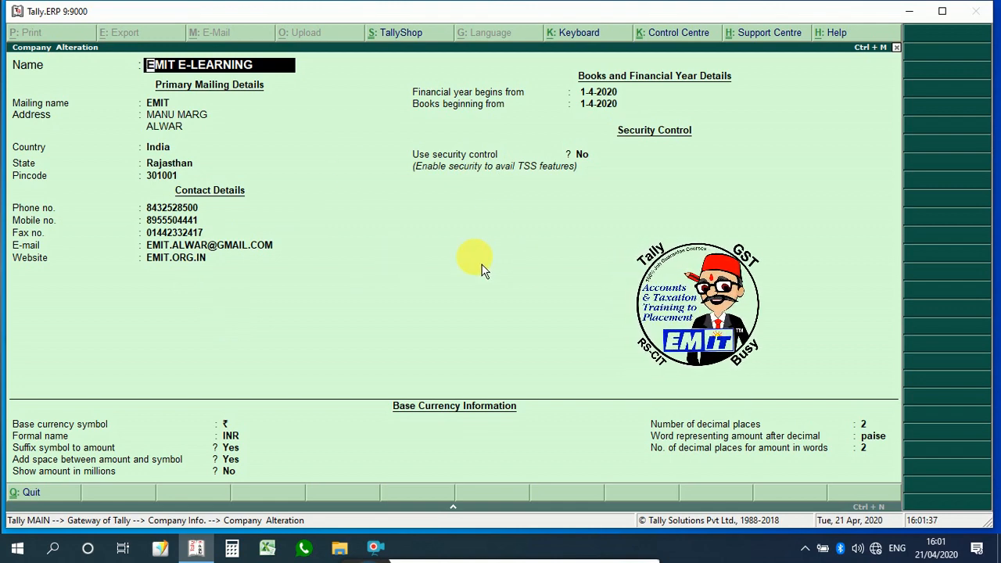
Step: Try to delete the EMIT E-LEARNING company, decline the final confirmation, and quit the alteration screen
key("alt+d")
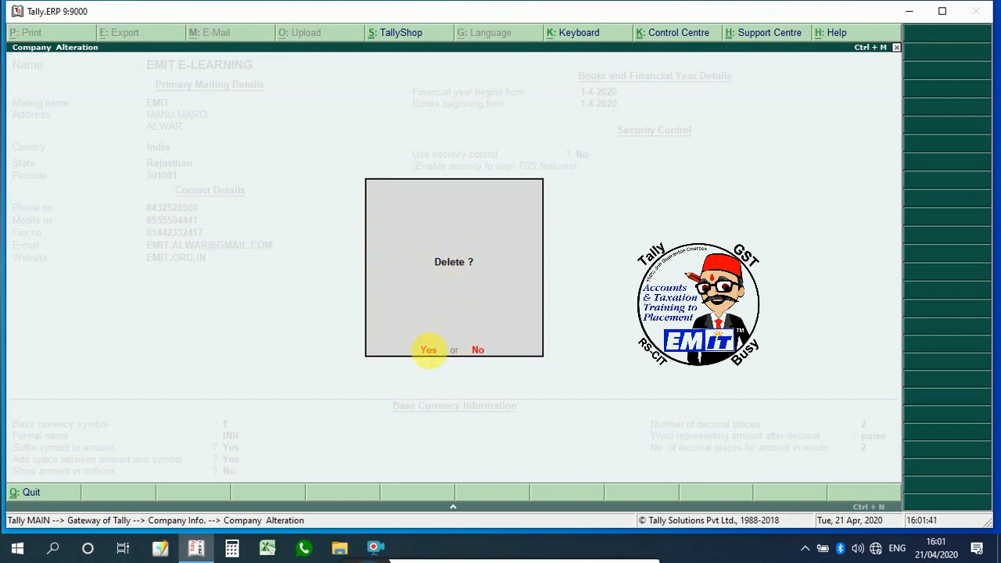
left_click(432, 351)
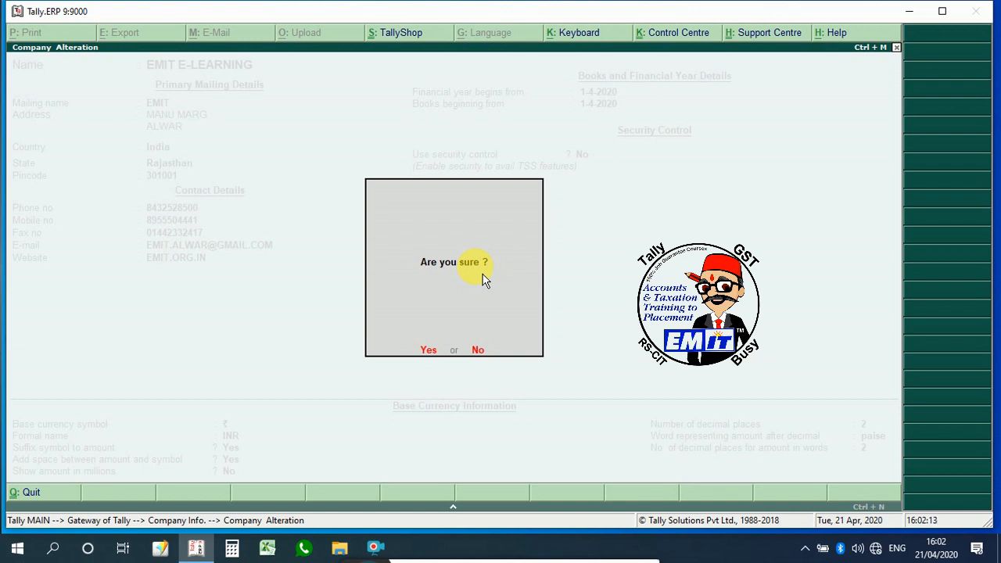
key("n")
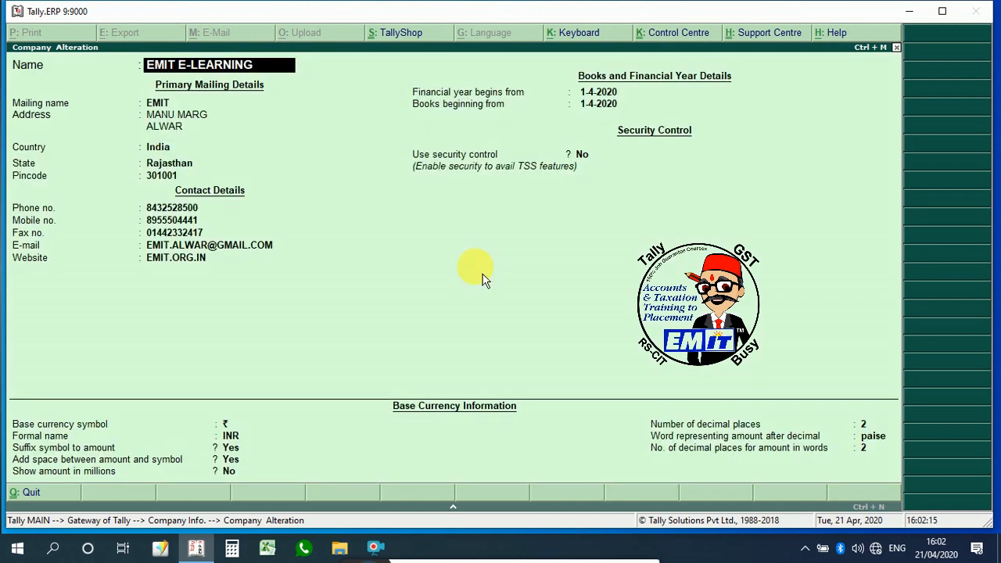
key("Escape")
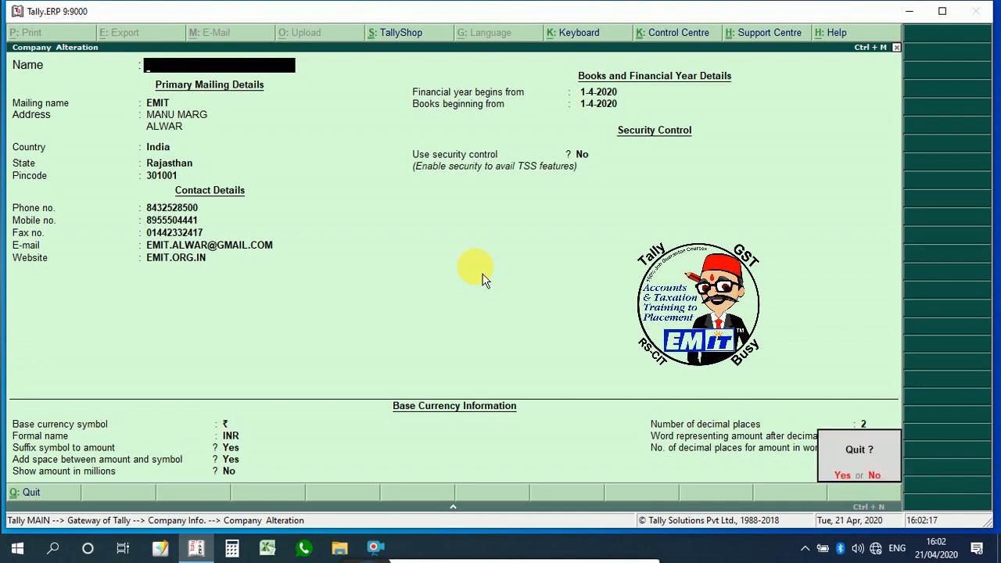
key("y")
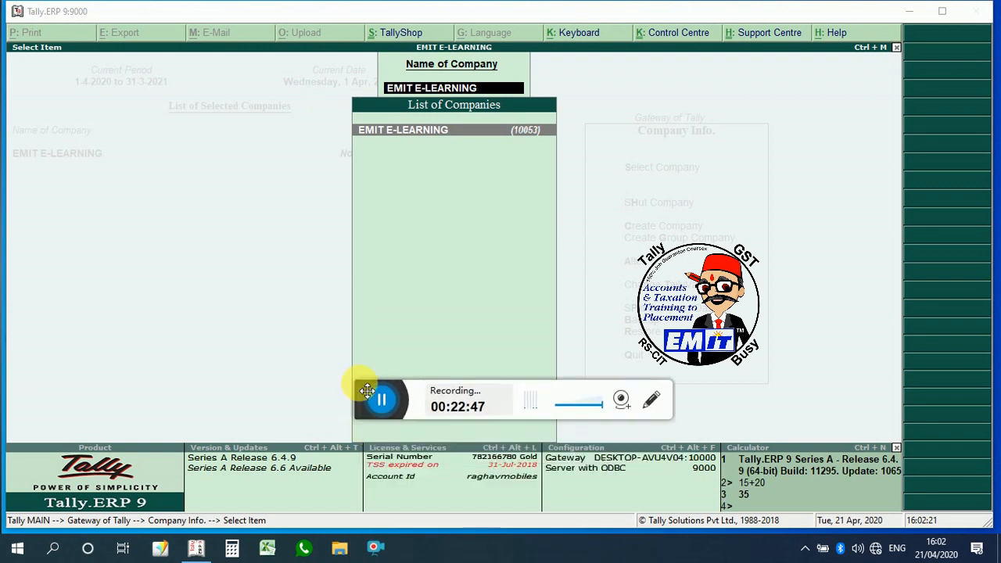
left_click(622, 400)
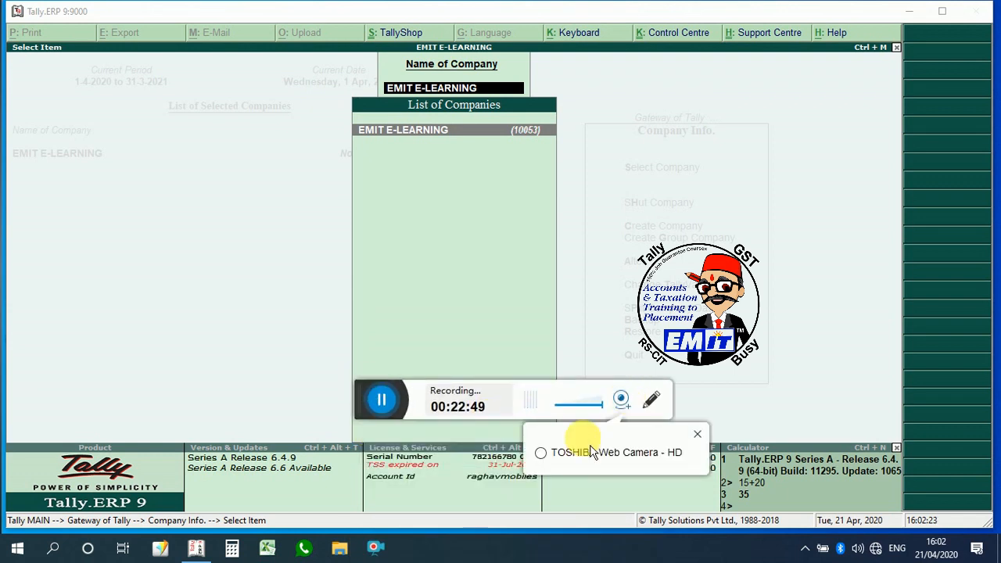
left_click(565, 457)
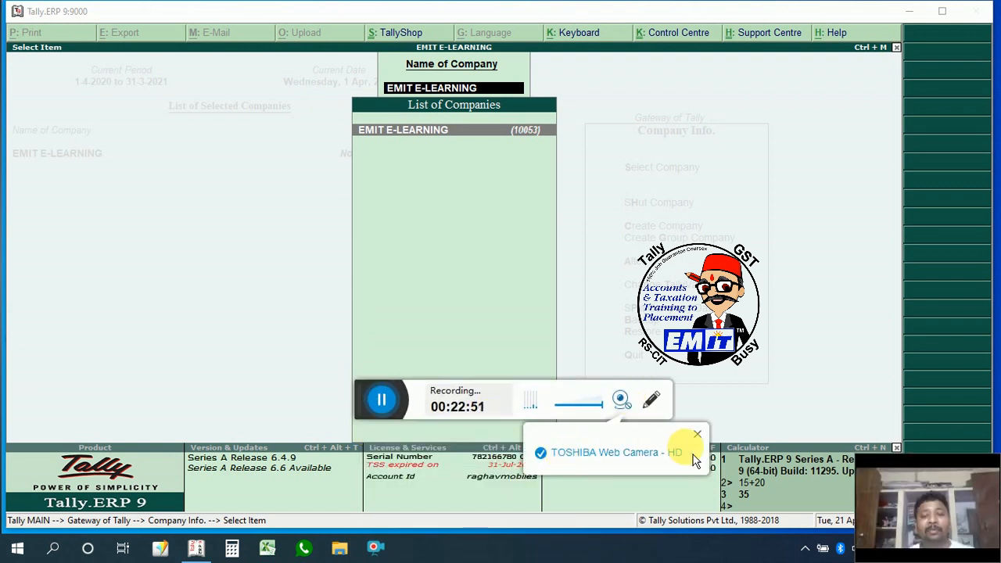